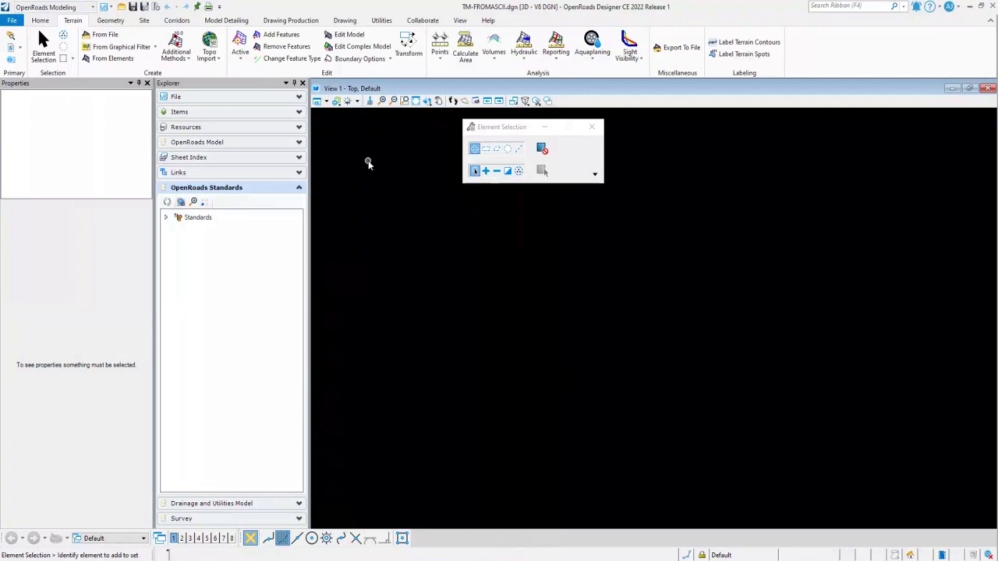
Step: Start an ASCII-file terrain model and load Point_file_1.TXT from the 03 TM from ASCII folder
click(175, 58)
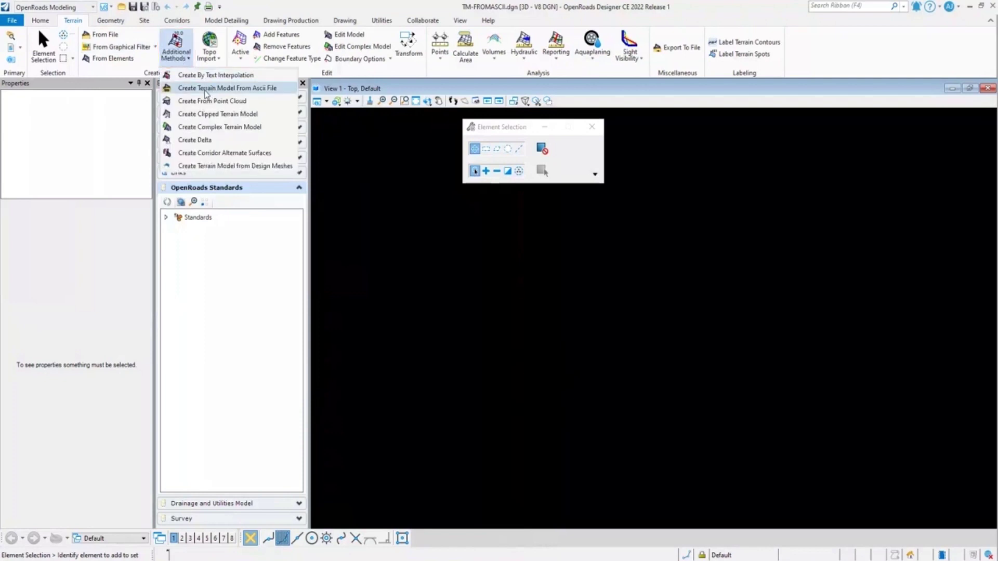
click(253, 89)
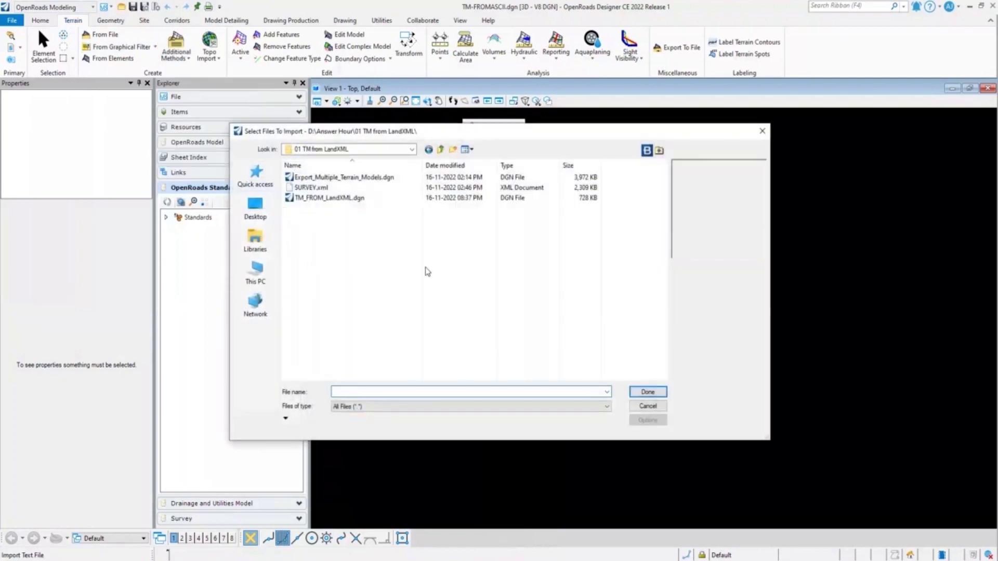
click(440, 152)
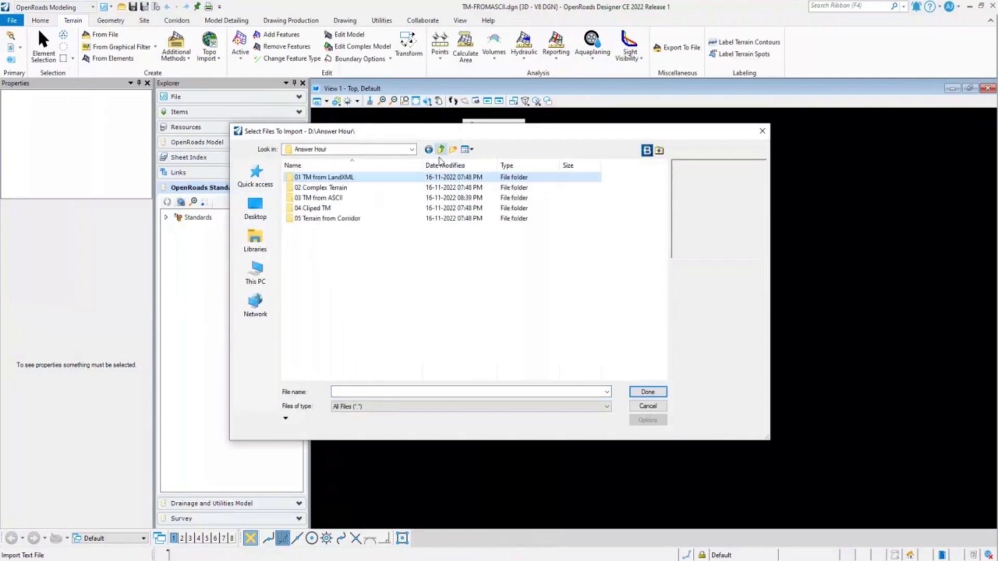
double_click(332, 198)
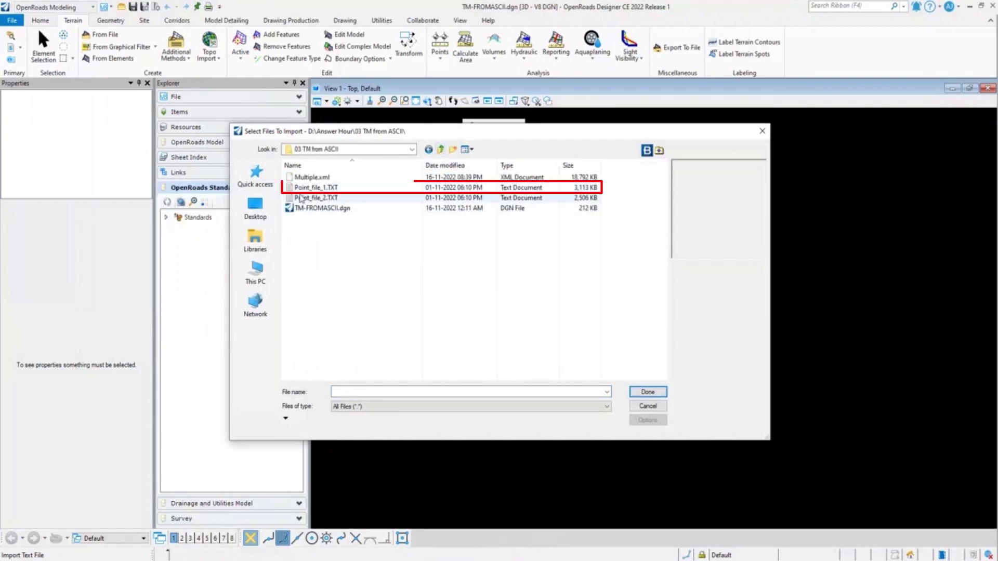
click(318, 188)
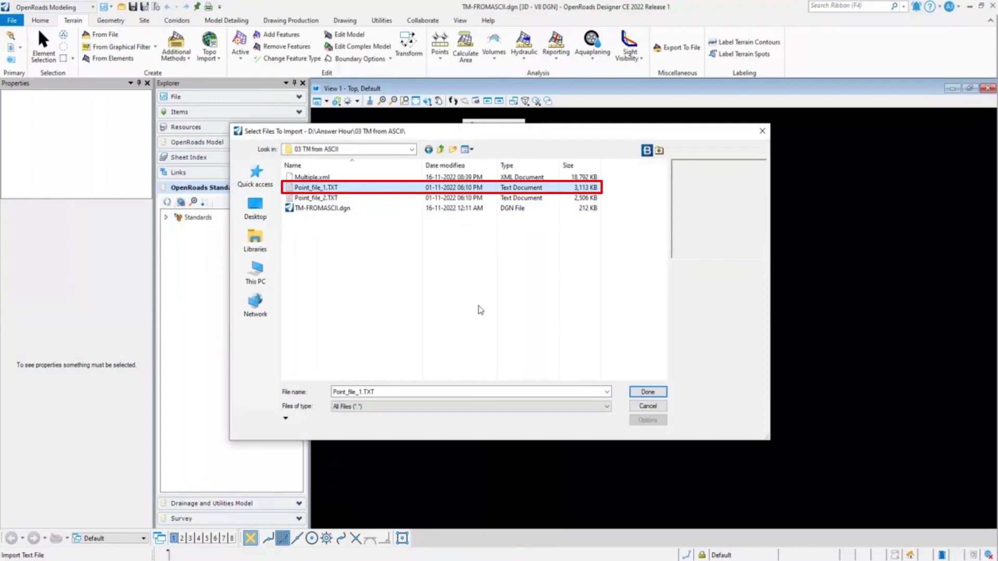
click(644, 392)
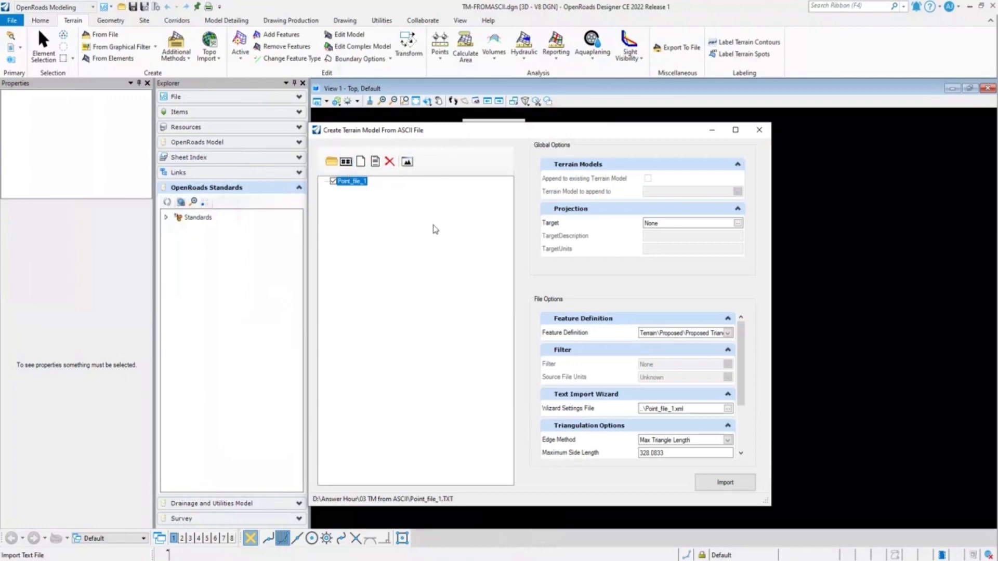
Step: Create new text import settings with Spot feature type and comma delimiter
click(360, 162)
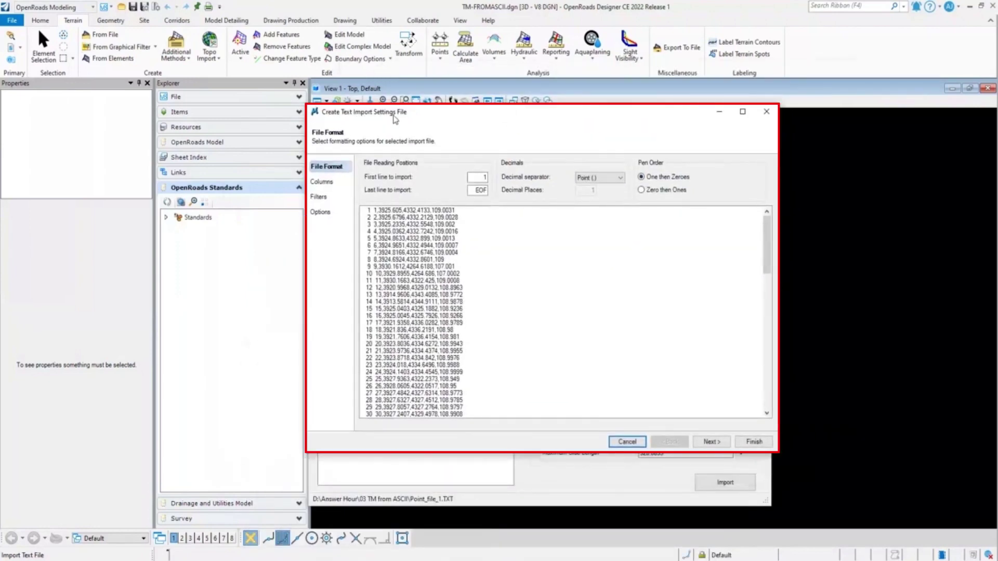
click(711, 442)
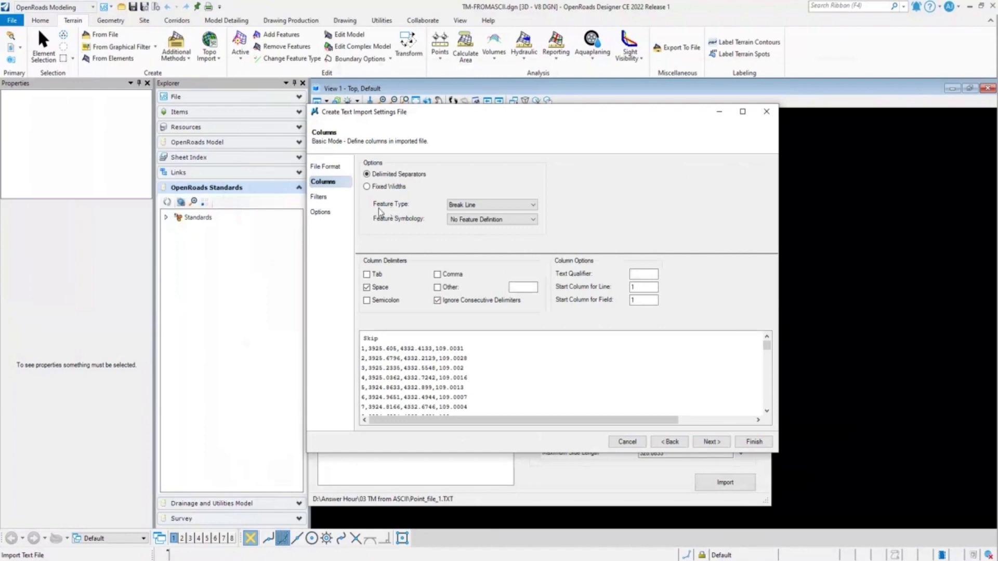
click(468, 204)
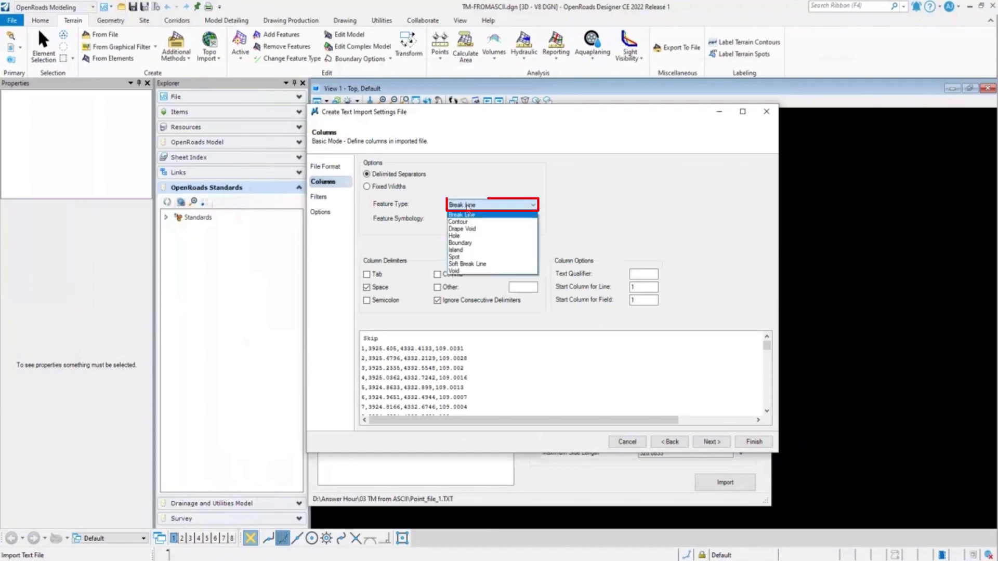
click(471, 257)
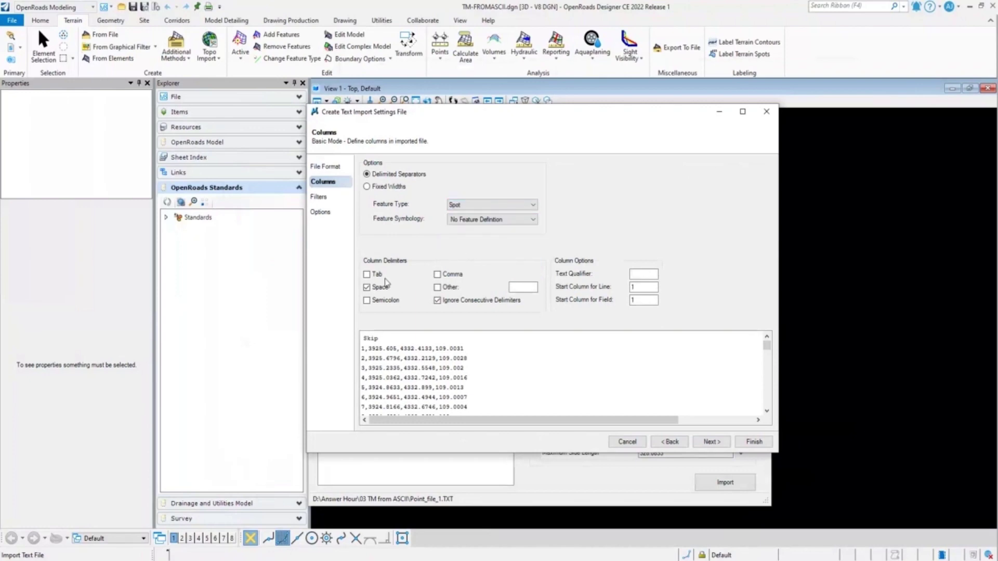
click(438, 274)
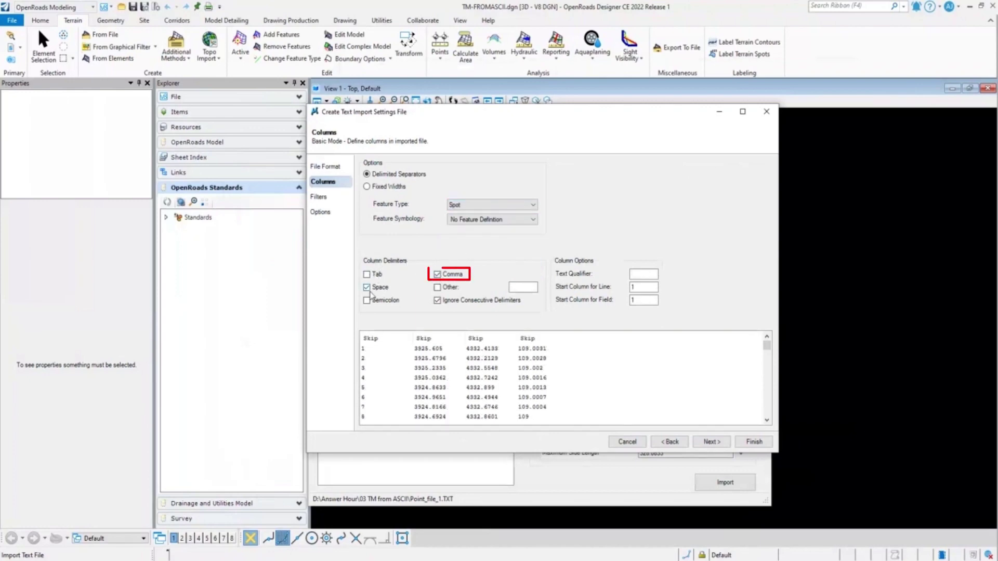
Step: Define columns 2, 3 and 4 as Northing, Easting and Elevation
click(459, 341)
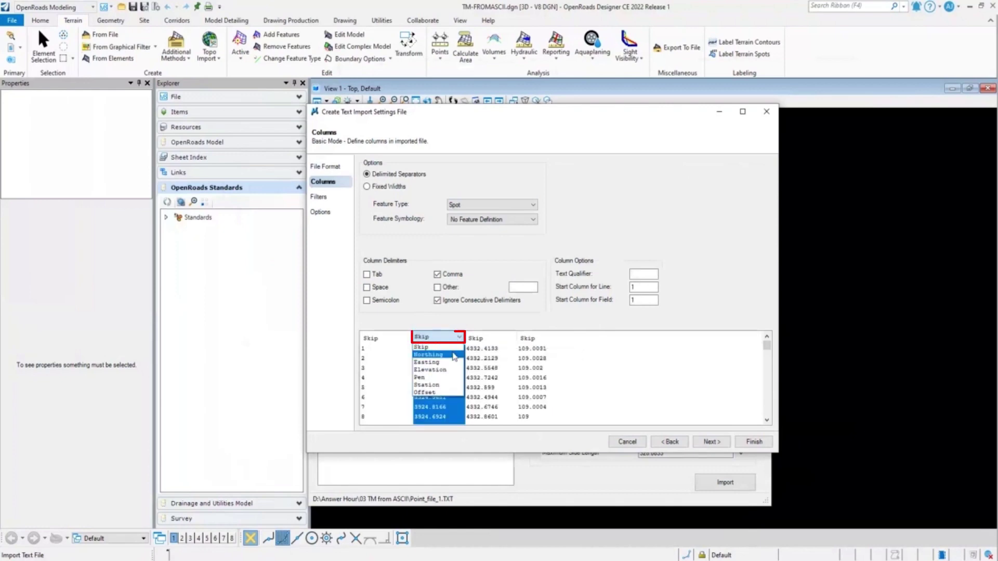
click(434, 355)
click(494, 338)
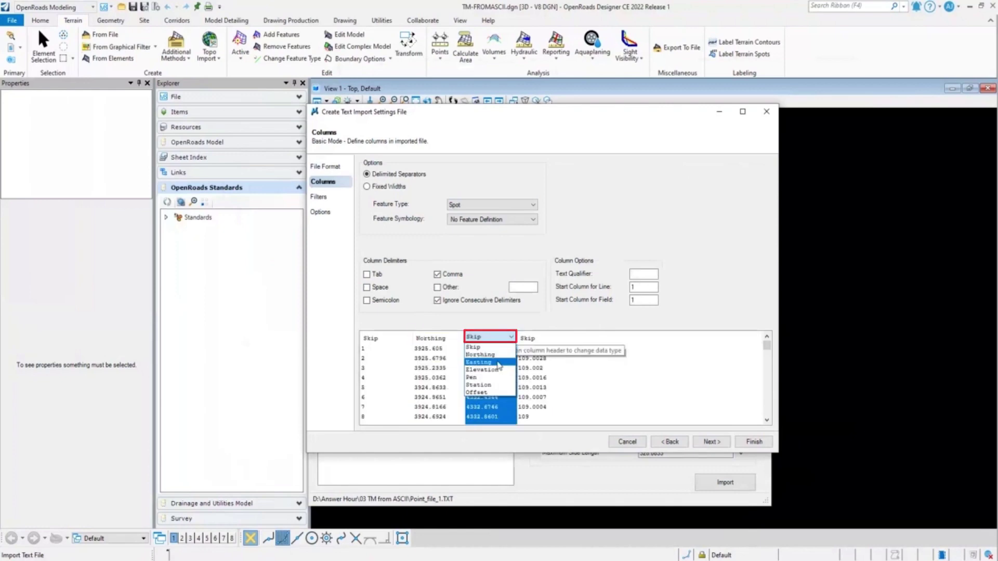
click(491, 362)
click(556, 338)
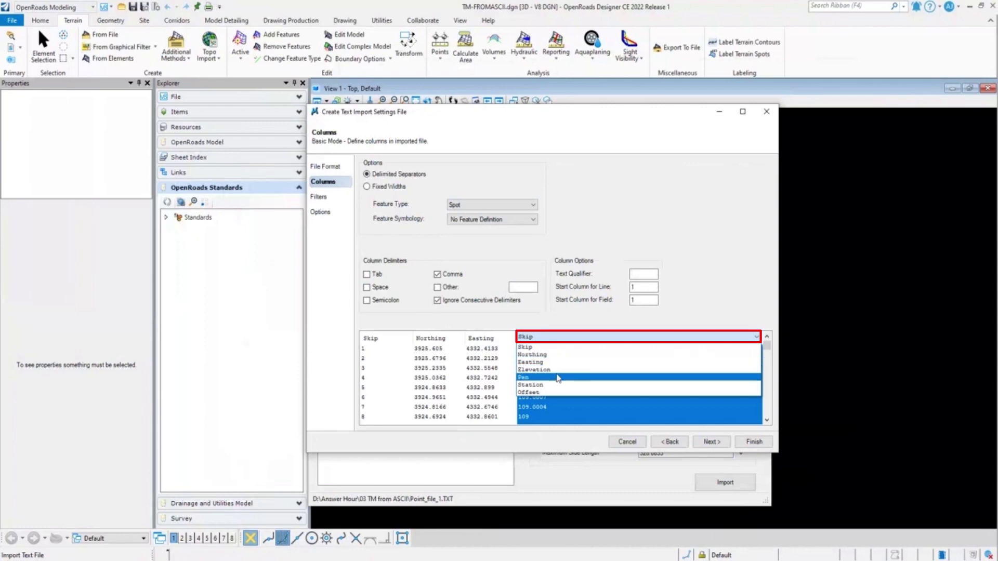
click(555, 370)
click(710, 442)
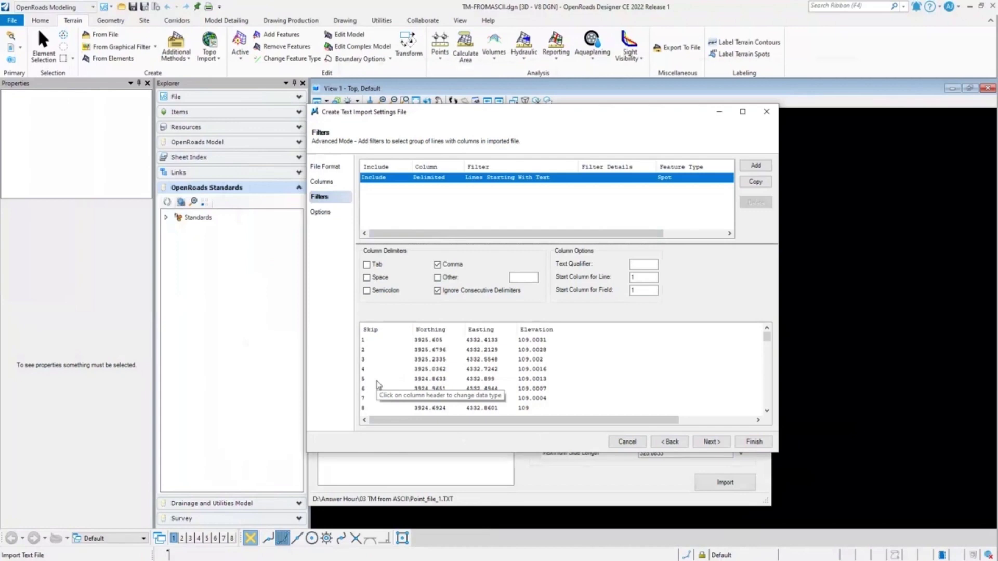
Step: Finish the import settings wizard and save the settings as Point_file_1.xml
click(710, 442)
click(753, 442)
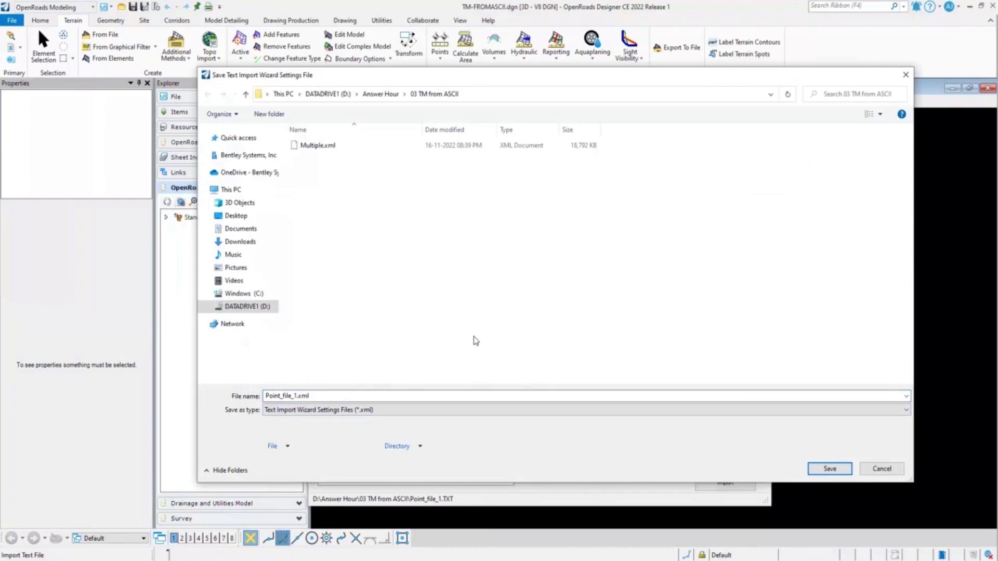
click(829, 468)
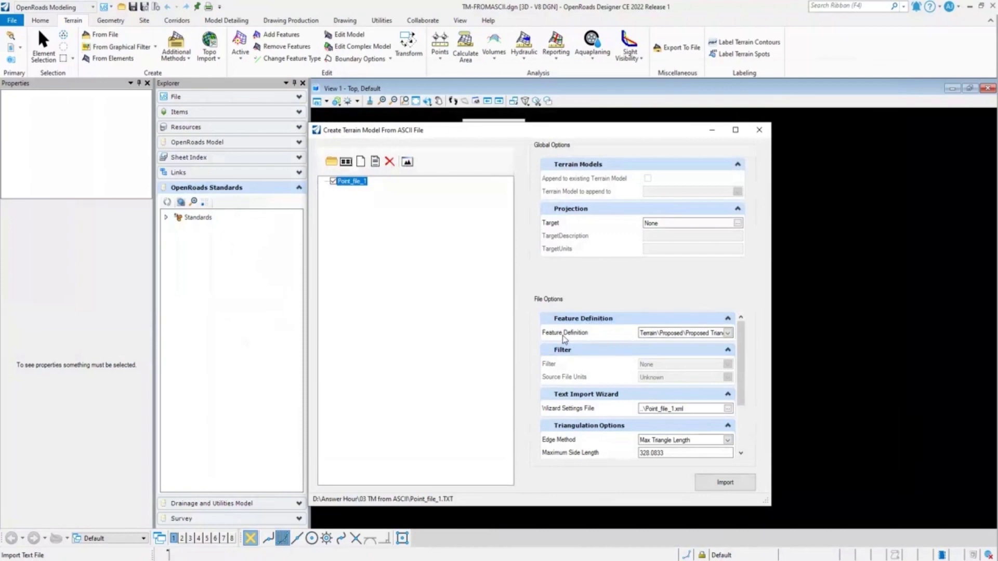
Step: Import Point_file_1 with the Terrain\Proposed\Proposed Triangles feature definition and close the dialog
click(728, 334)
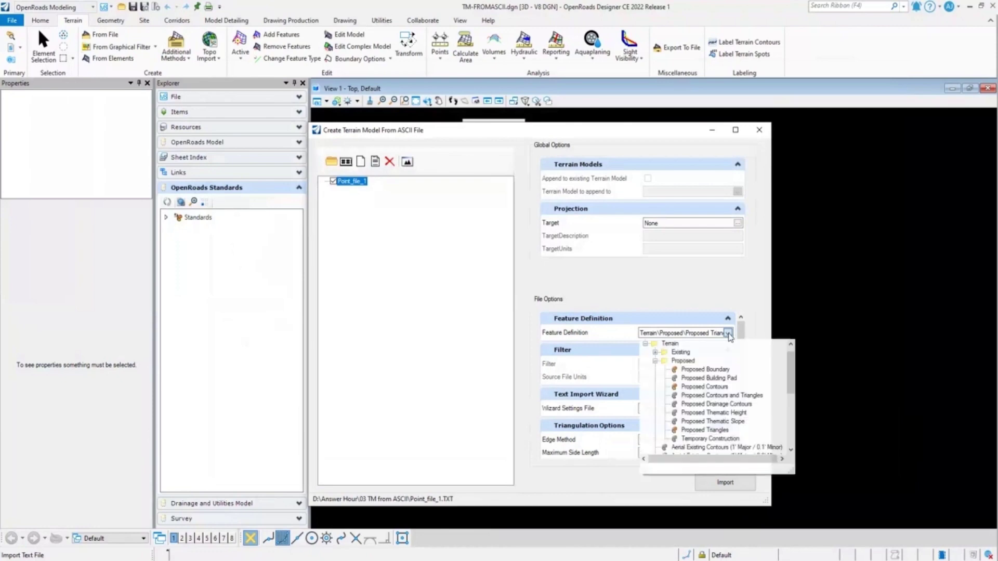
click(704, 430)
click(699, 486)
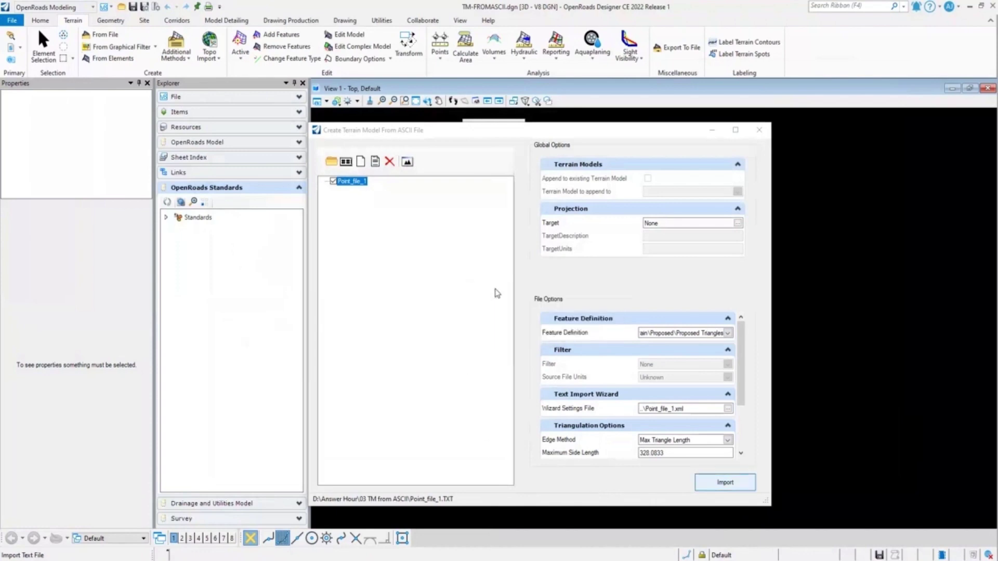
click(762, 134)
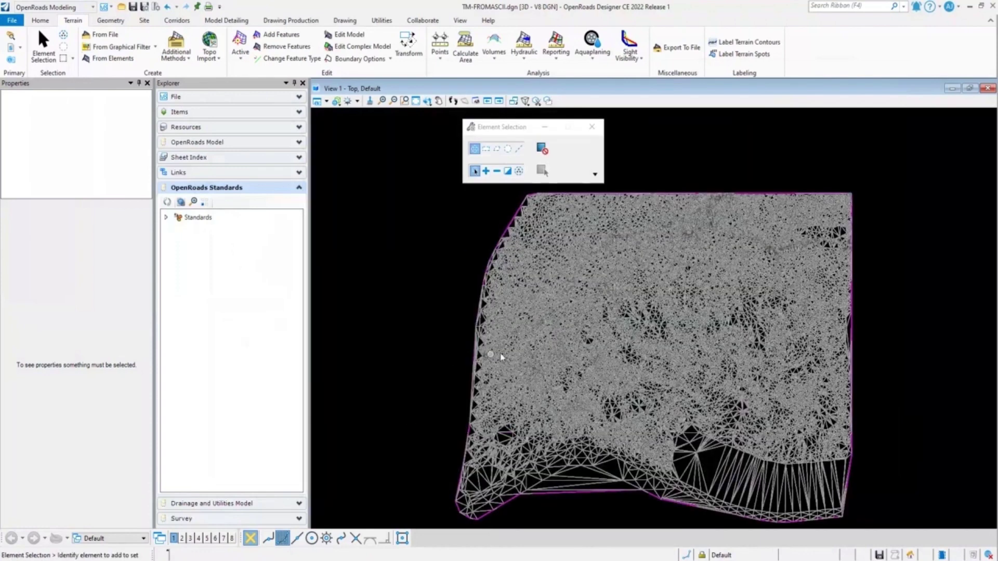
scroll(501, 356, down, 1)
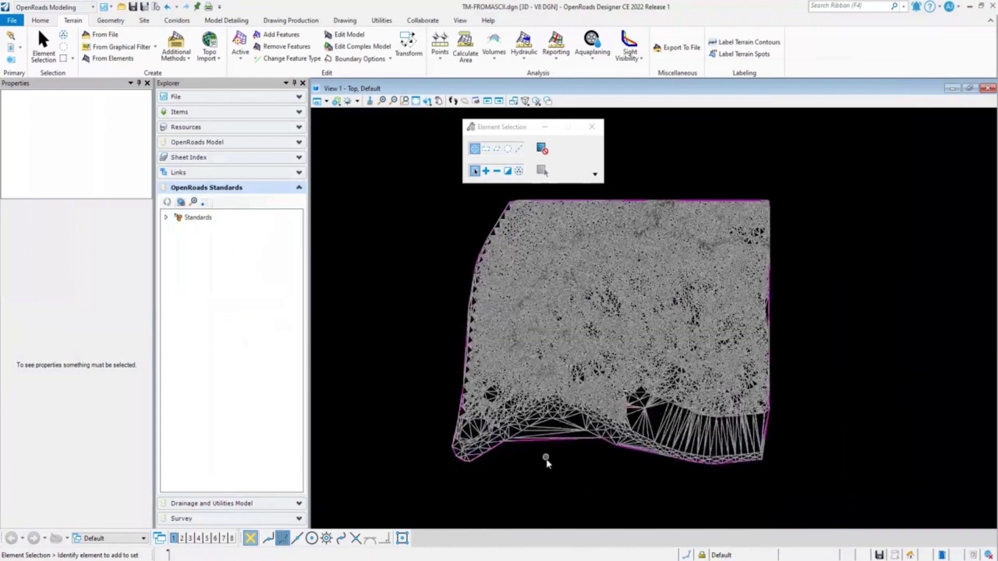
scroll(473, 466, up, 1)
scroll(473, 466, down, 1)
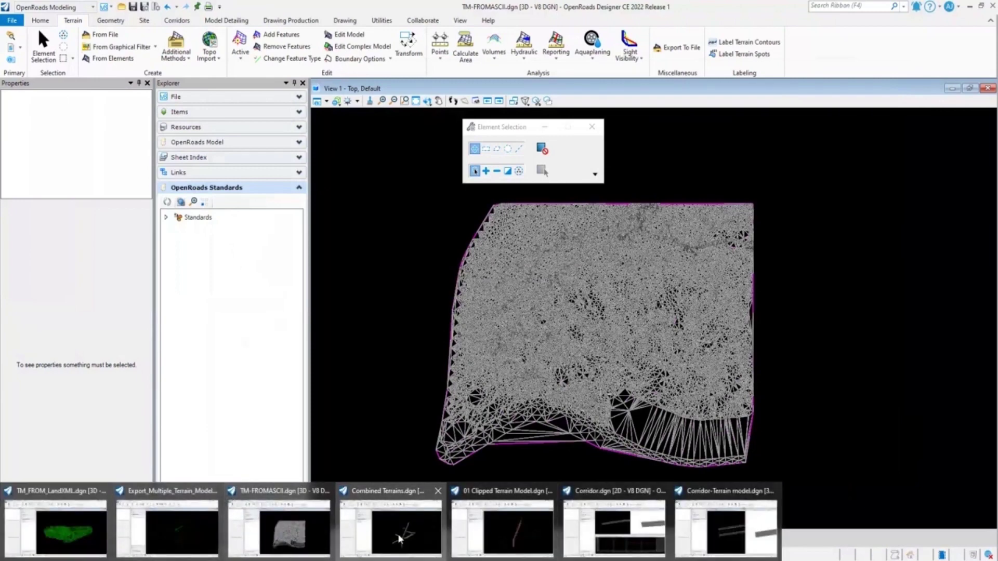
Step: Switch to Combined Terrains.dgn and zoom in on the corridor terrains inside the boundary
click(387, 530)
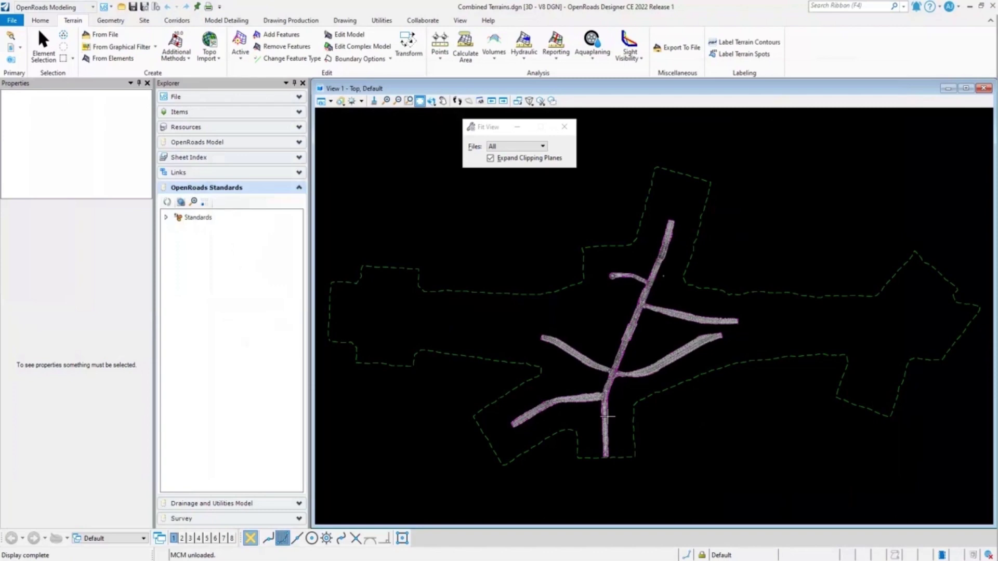
scroll(611, 415, up, 2)
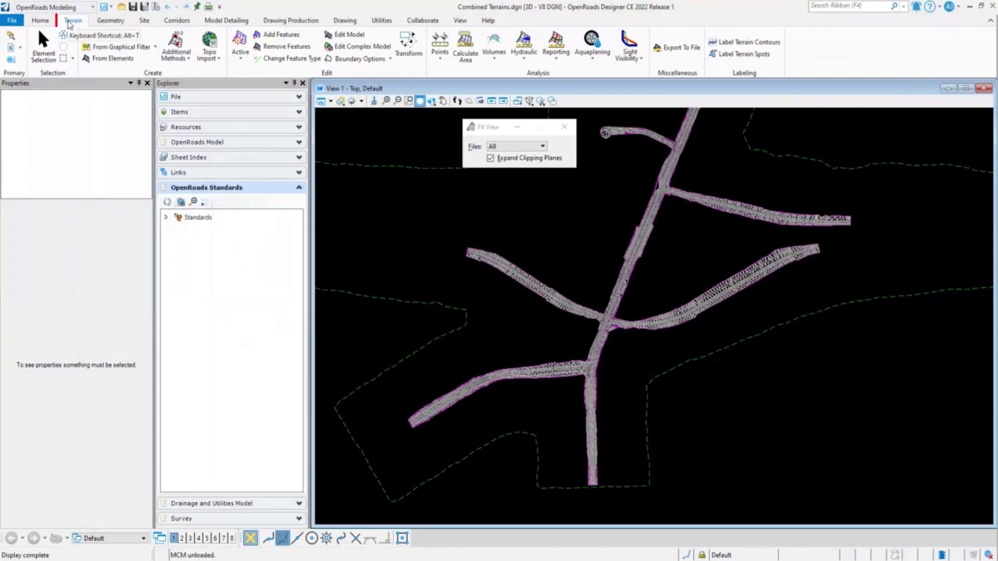
click(183, 64)
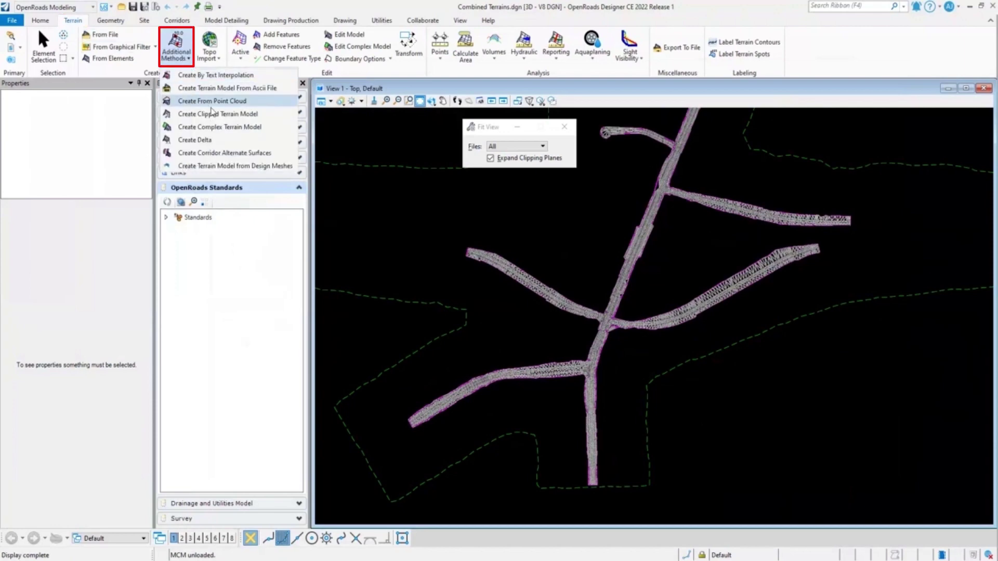
Step: Add Existing_Terrain as the primary terrain and the six remaining terrains as Merge
click(241, 129)
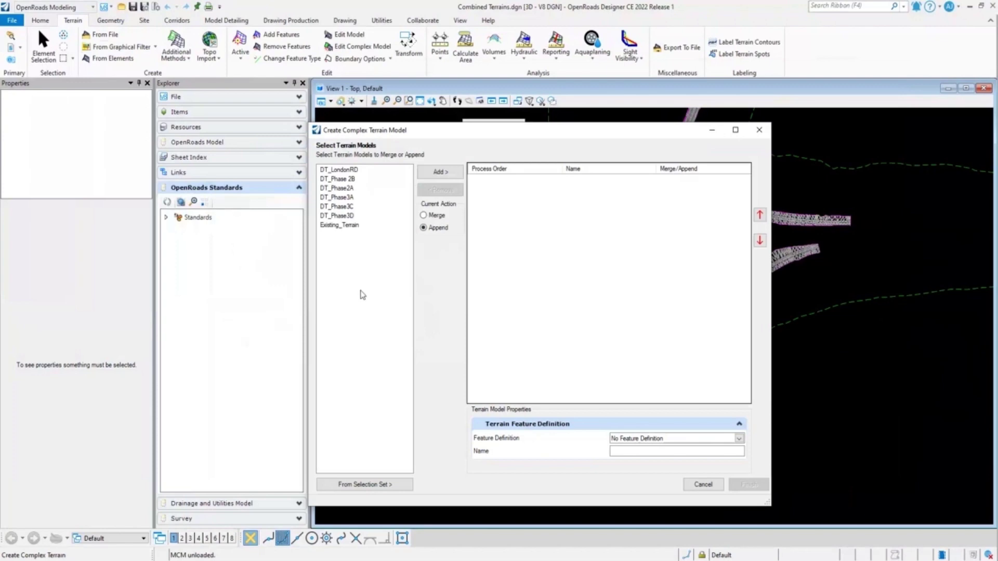
drag(501, 136, 561, 125)
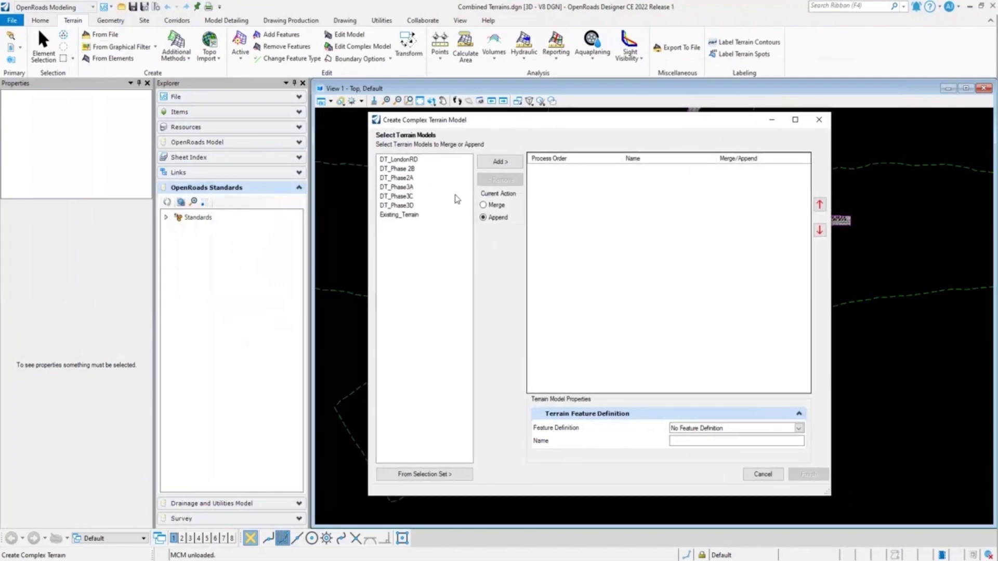
click(391, 217)
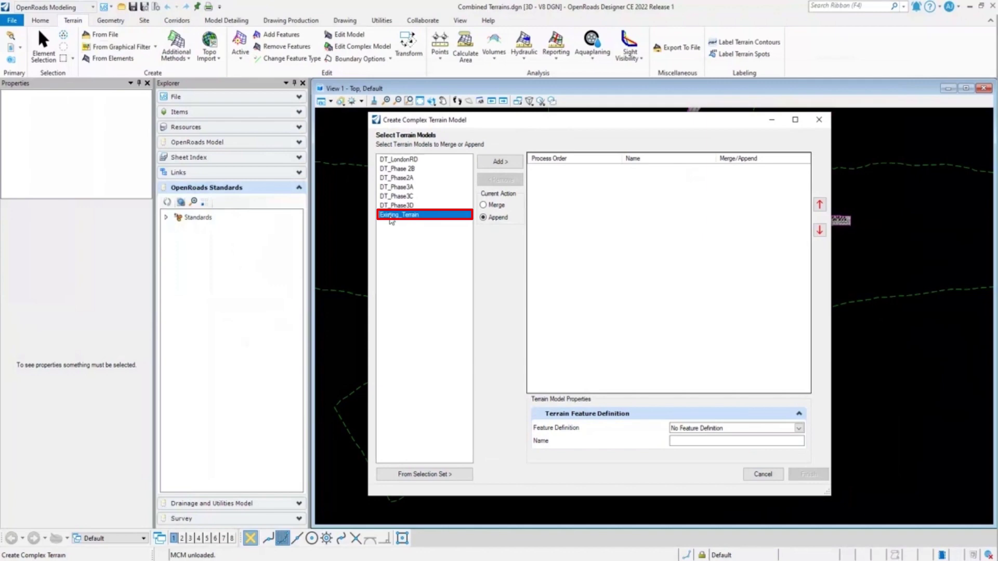
click(513, 166)
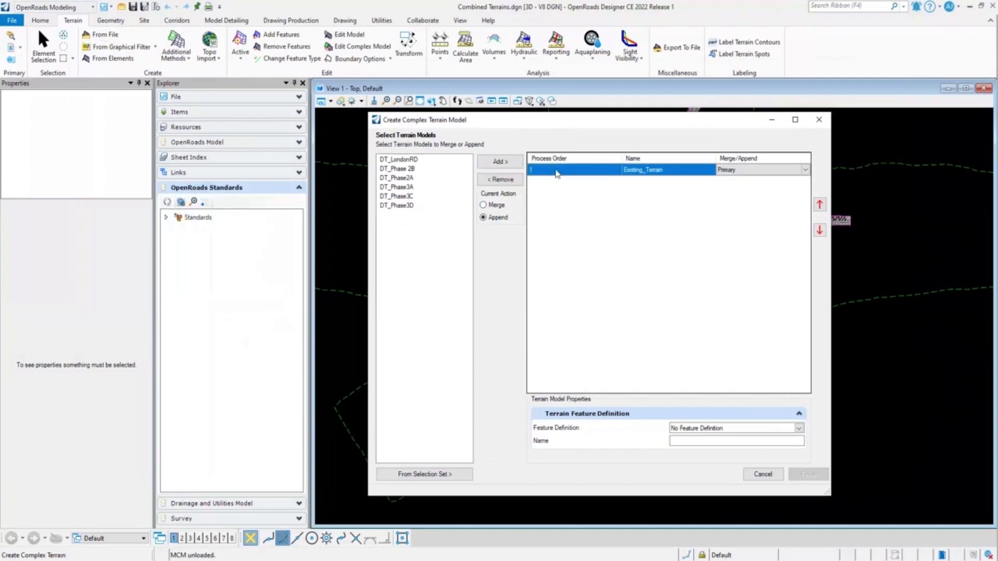
click(491, 205)
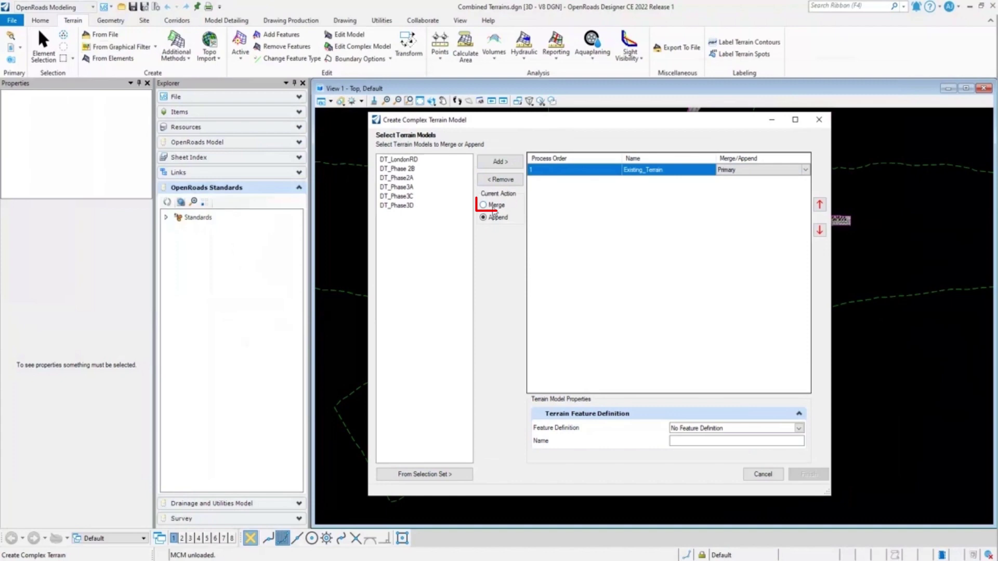
shift+click(406, 207)
click(500, 162)
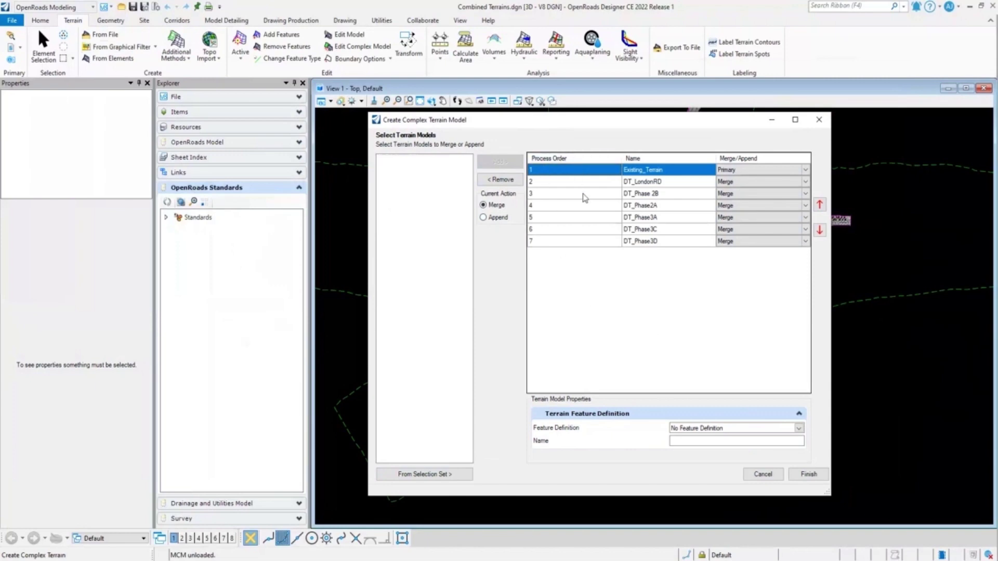
Step: Switch DT_LondonRD to Append, then set it back to Merge
drag(574, 121, 539, 98)
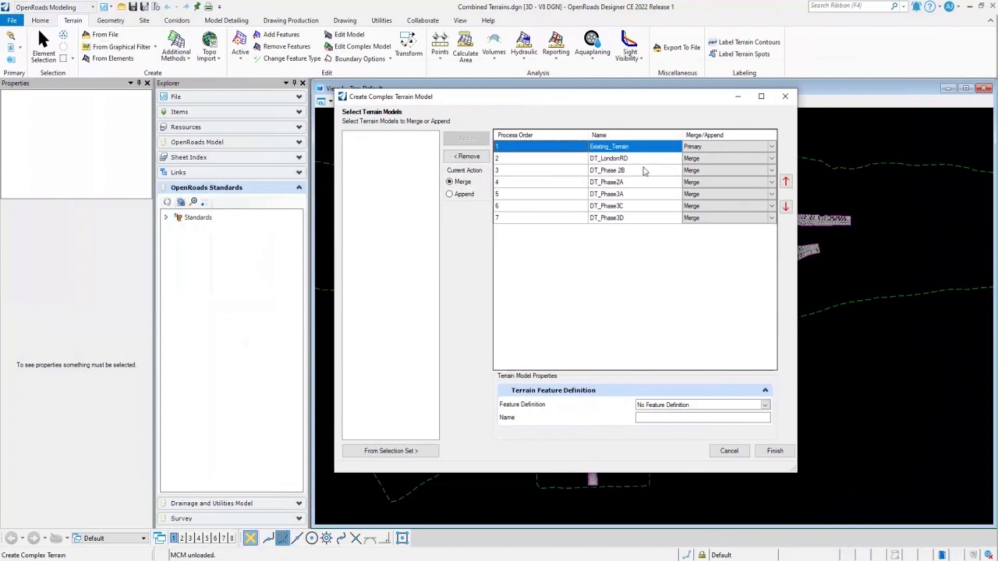
click(705, 159)
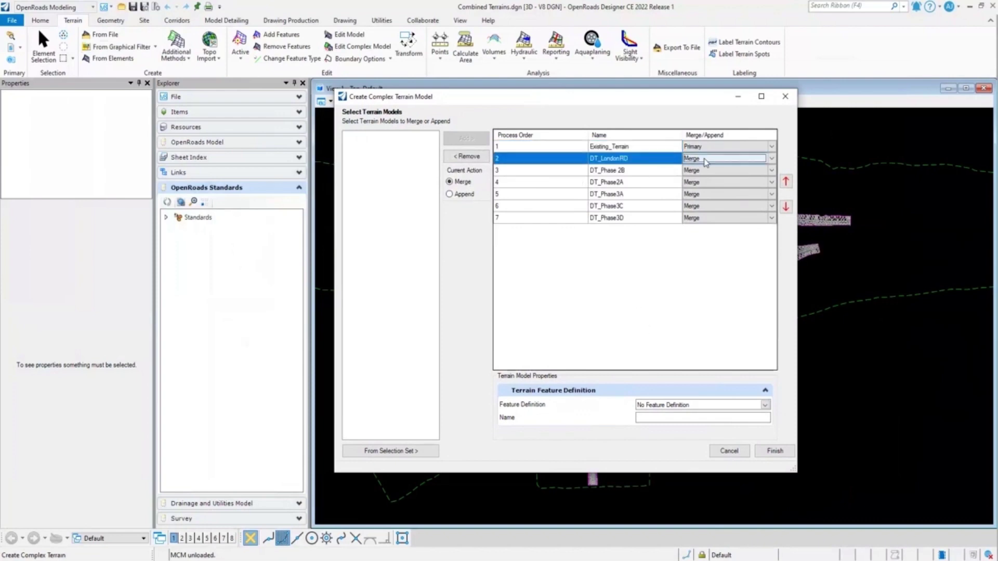
click(771, 158)
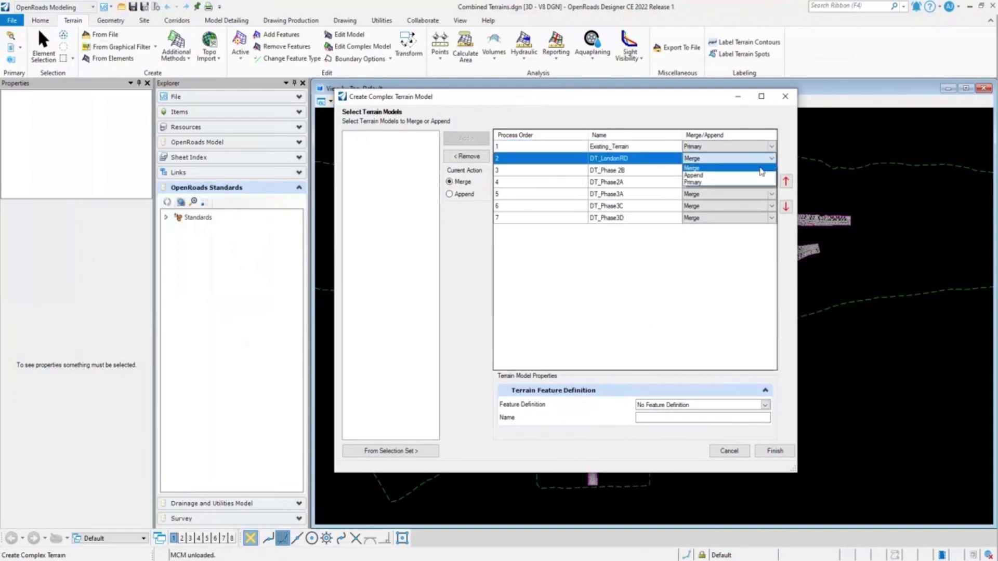
click(720, 175)
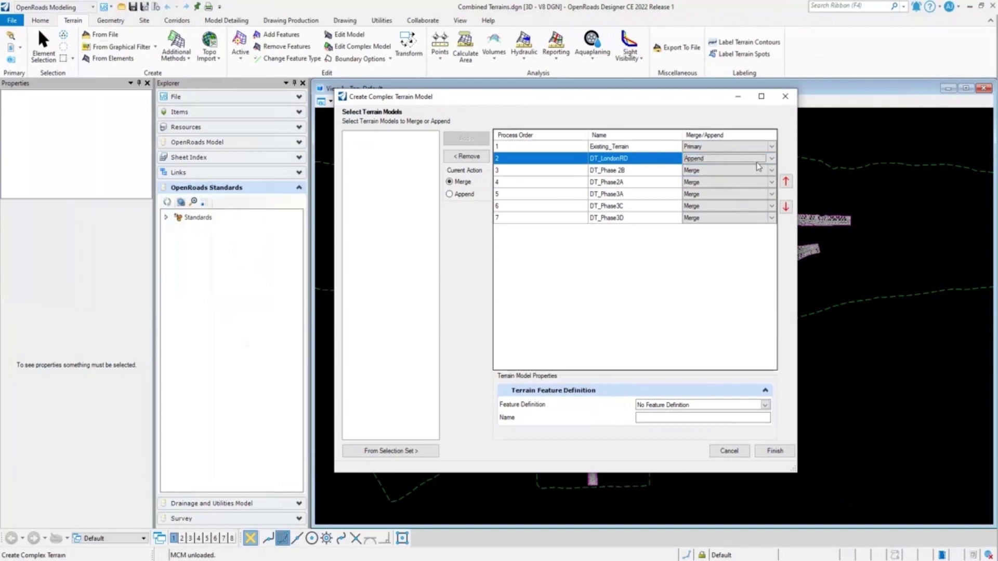
click(770, 158)
click(735, 169)
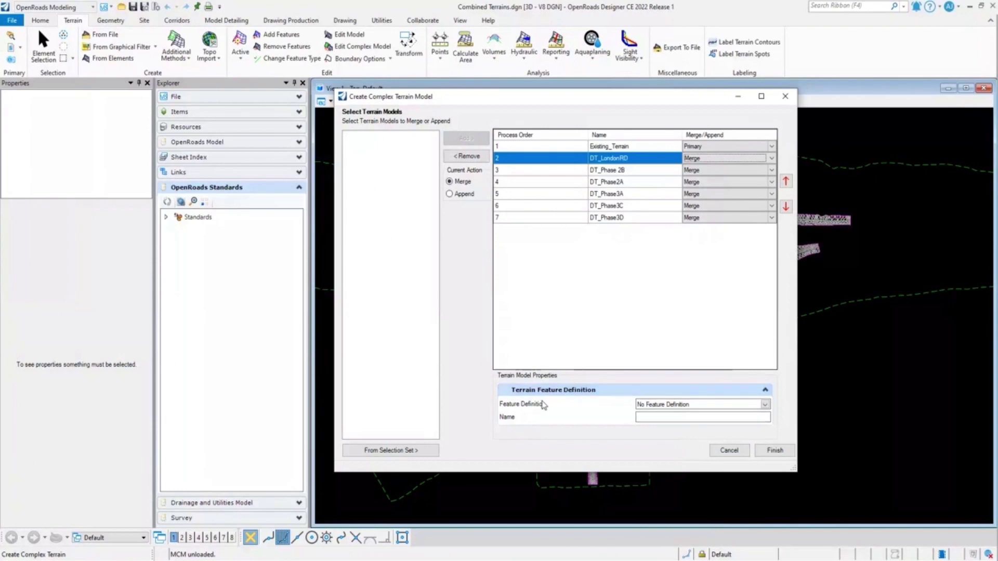
Step: Finish the complex terrain named 'Complex' with the Proposed Triangles feature definition
click(765, 405)
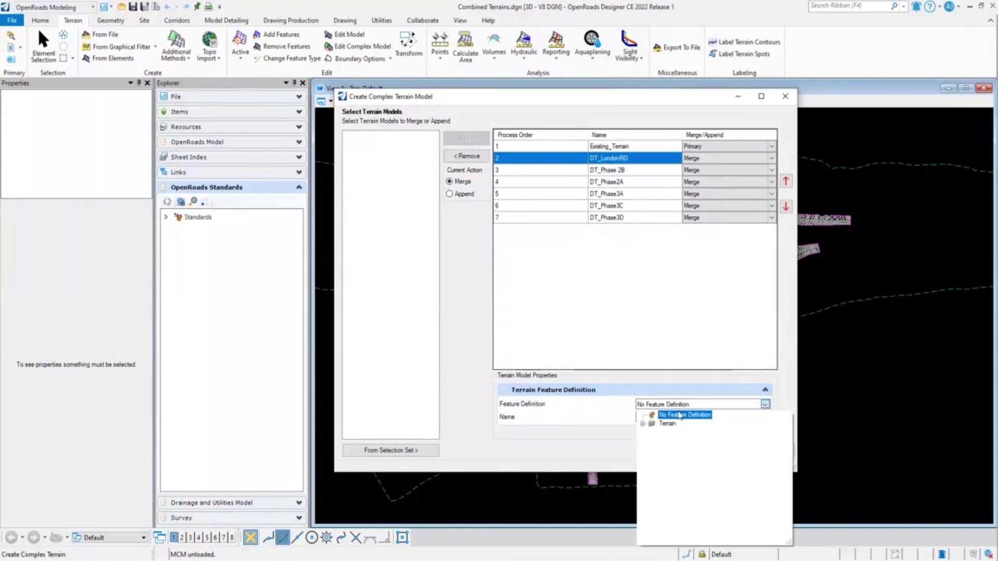
click(642, 423)
click(652, 433)
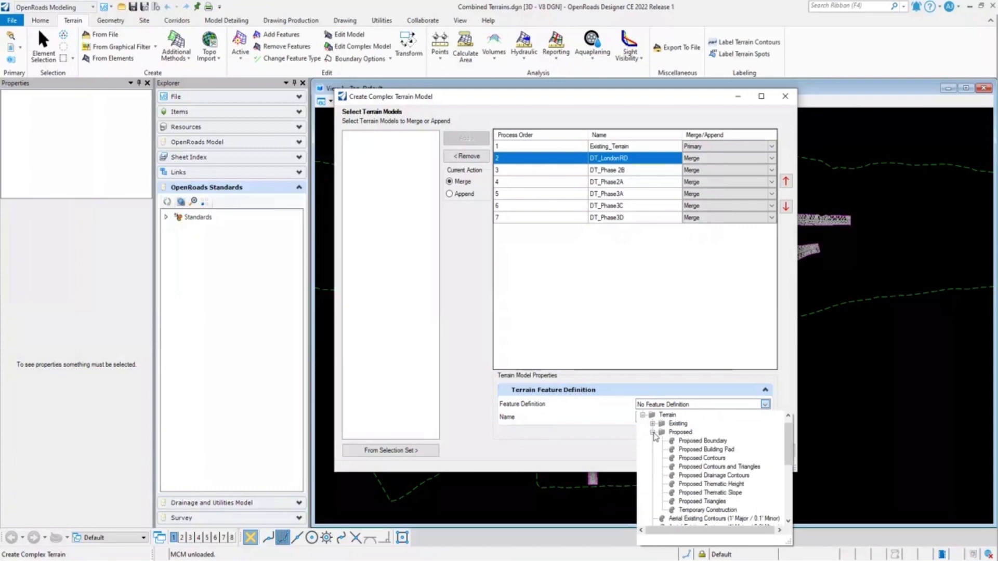
click(702, 501)
click(668, 417)
text(Complex)
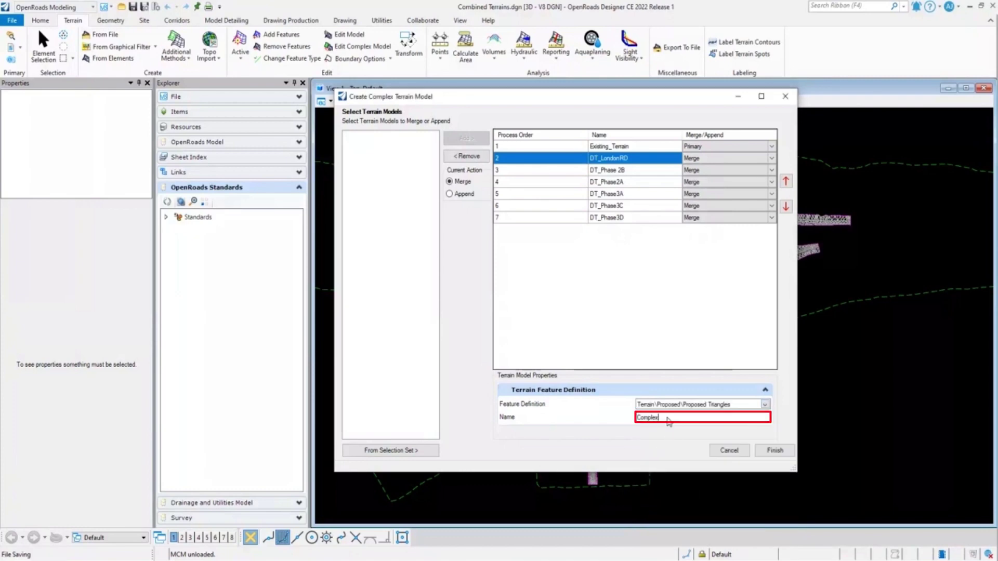
click(774, 450)
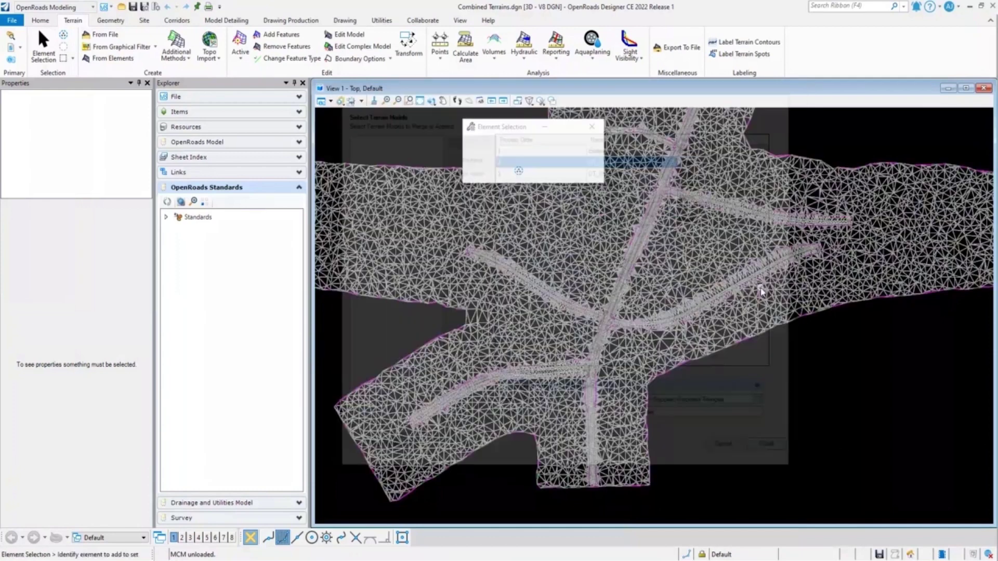
scroll(584, 424, down, 2)
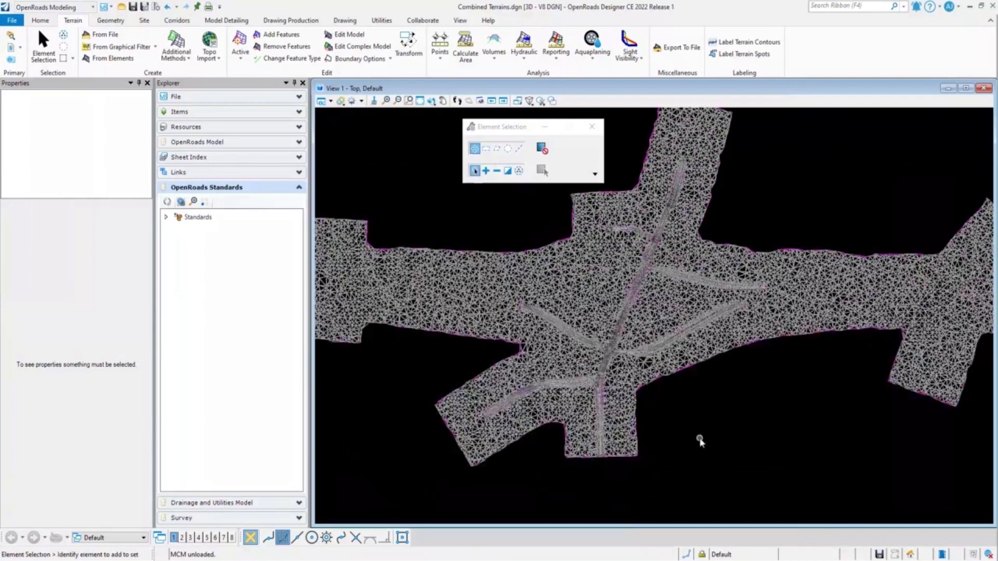
scroll(686, 443, down, 3)
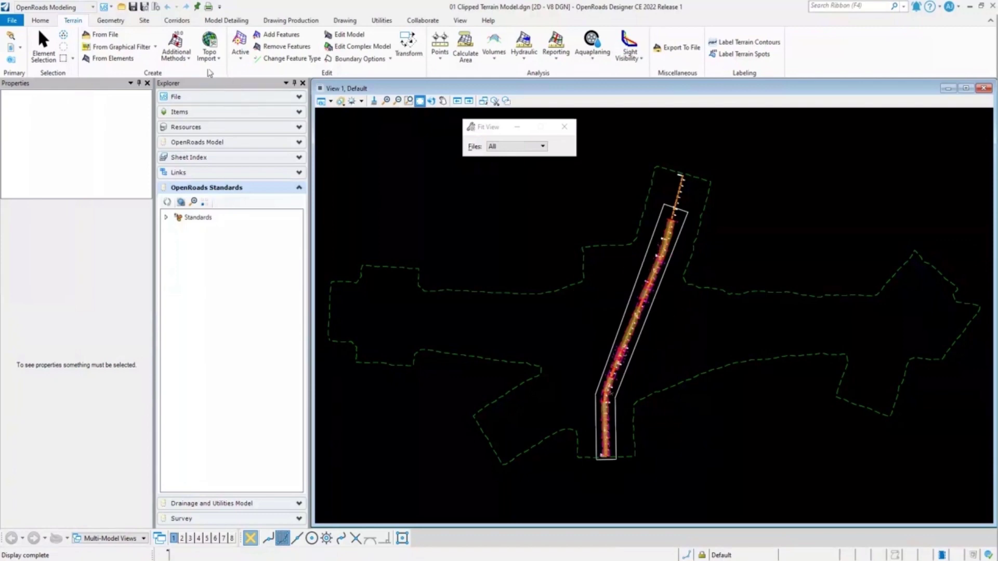
Step: Begin a clipped terrain from Existing_Terrain, picking the boundary and corridor outline as clipping shapes
click(175, 52)
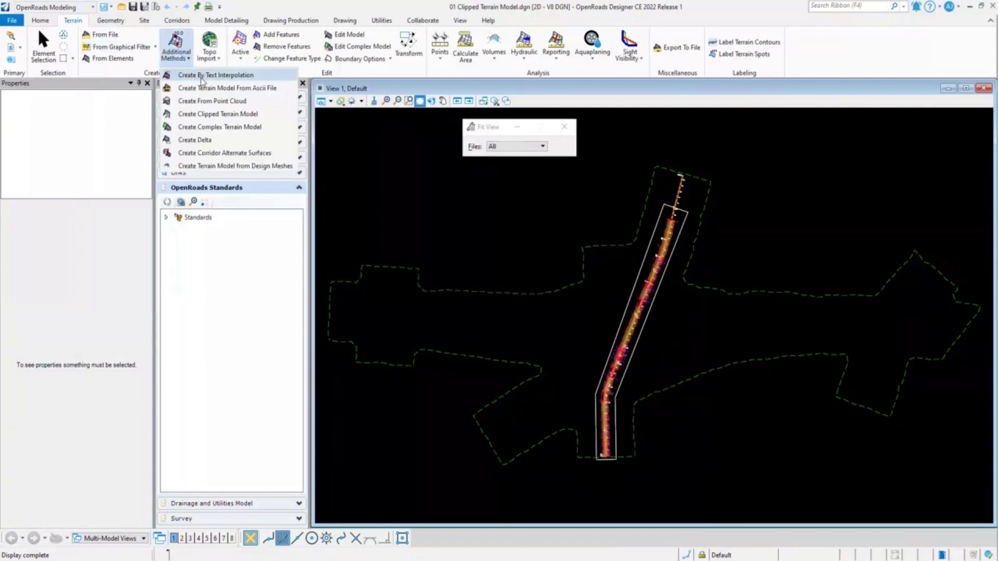
click(218, 114)
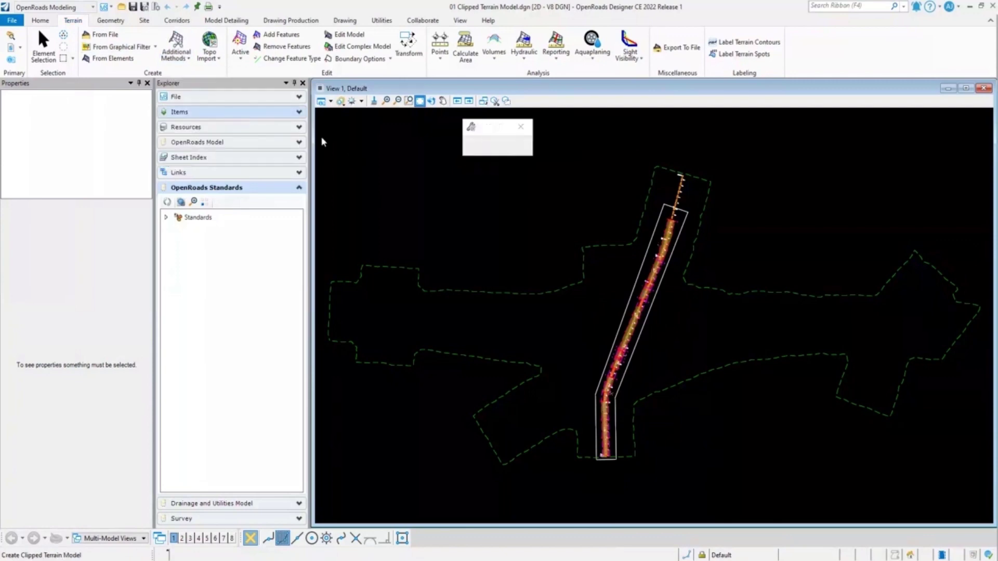
click(713, 271)
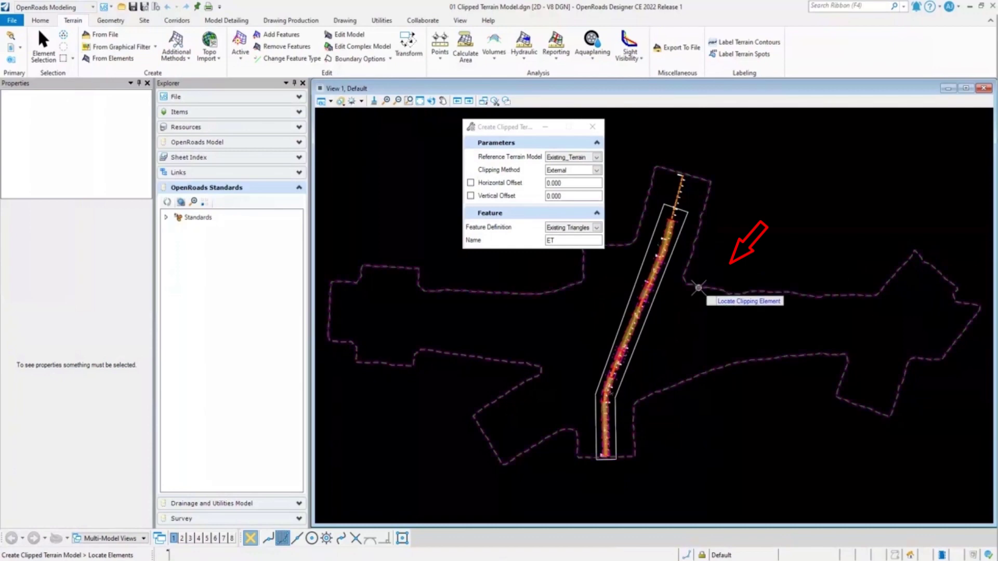
click(714, 269)
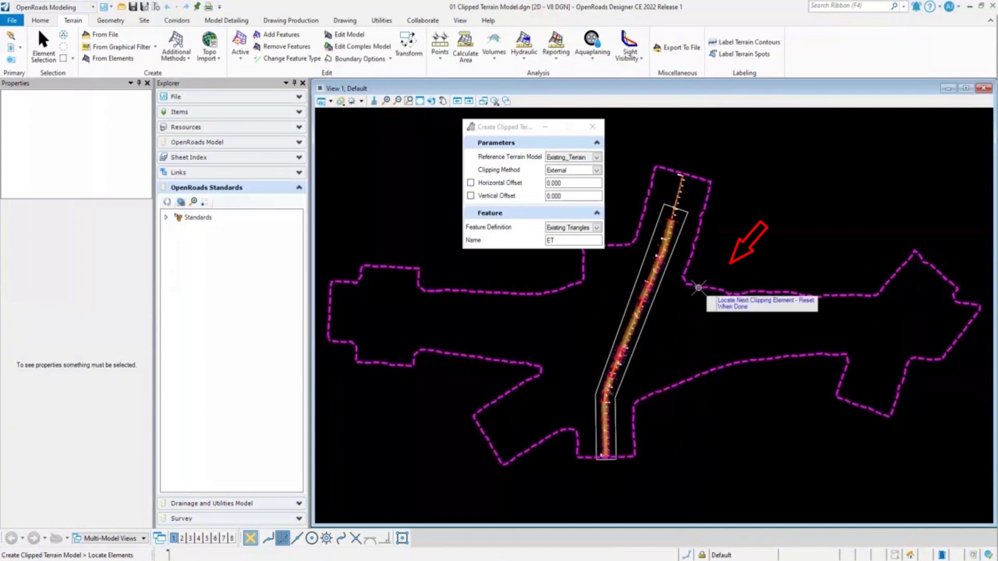
click(643, 338)
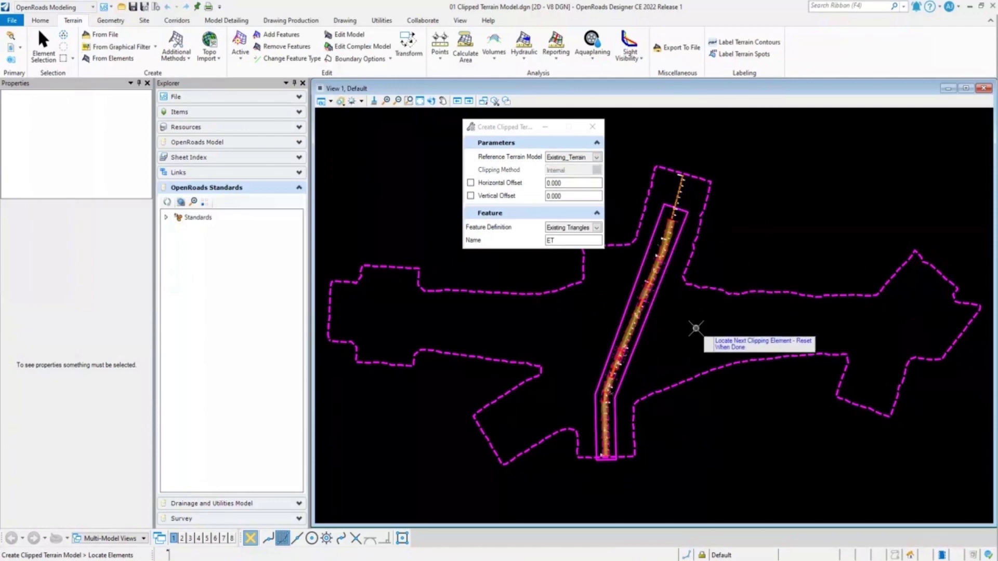
right_click(695, 329)
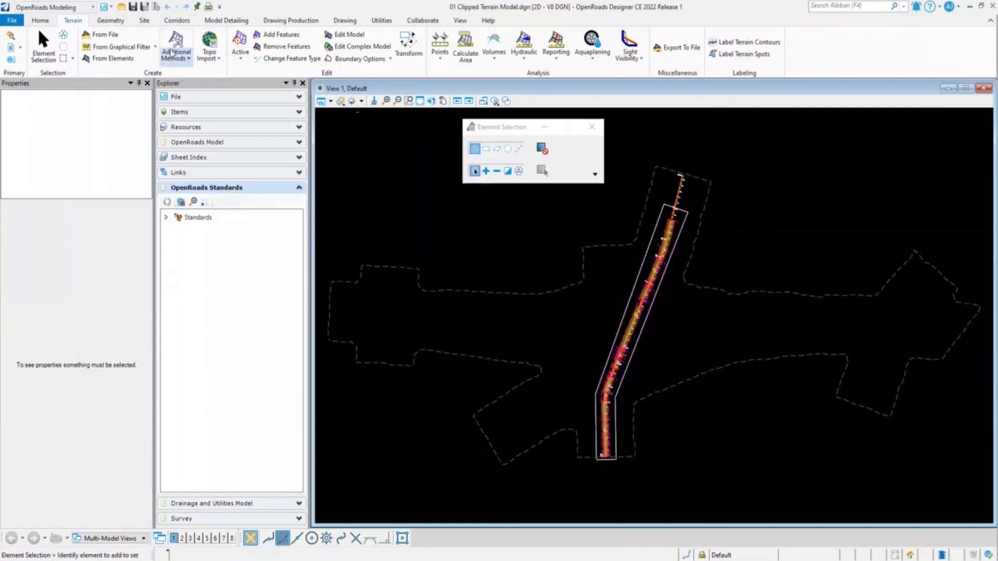
Step: Redo the clip with only the corridor outline and External clipping method, creating ET
click(173, 52)
click(218, 112)
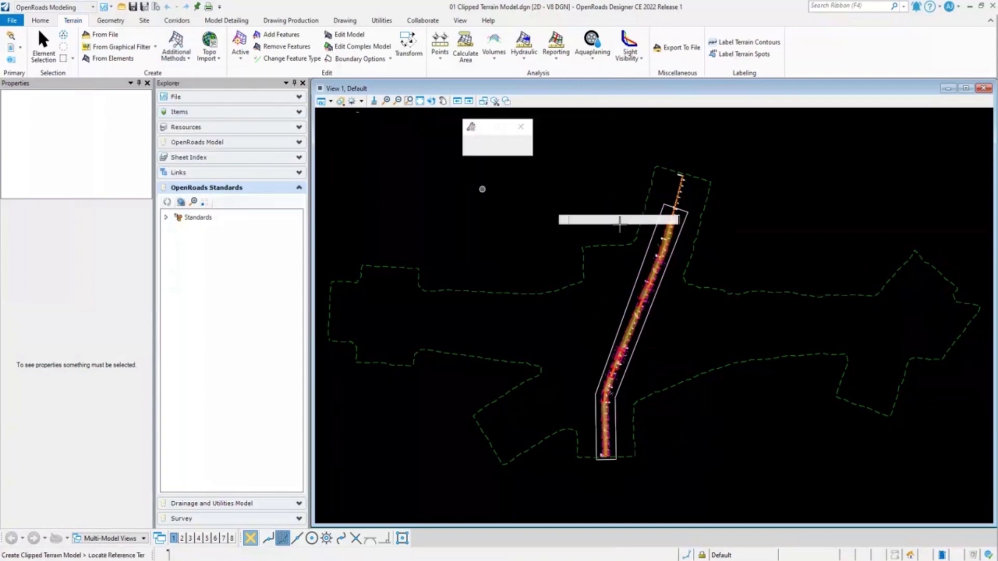
click(731, 292)
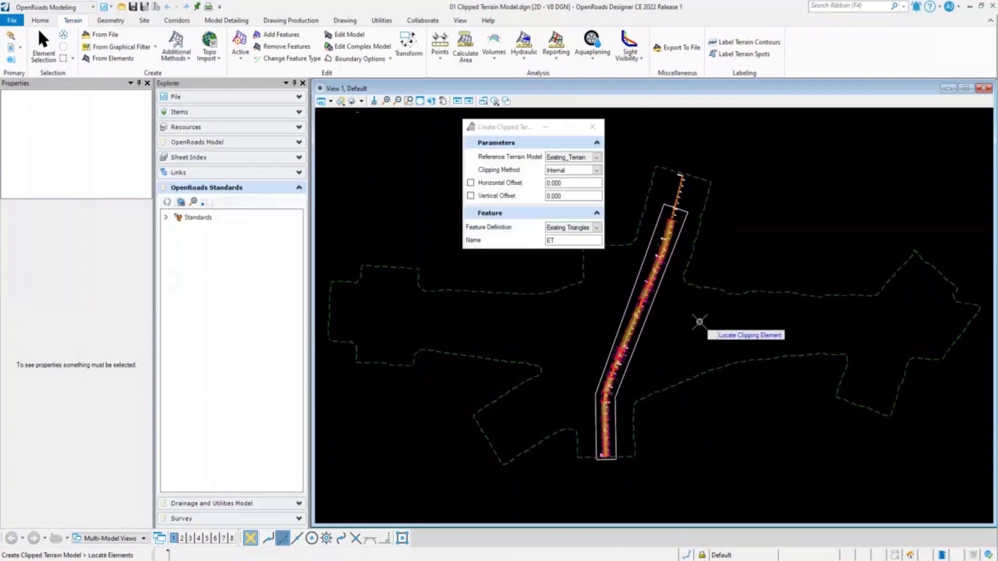
click(656, 314)
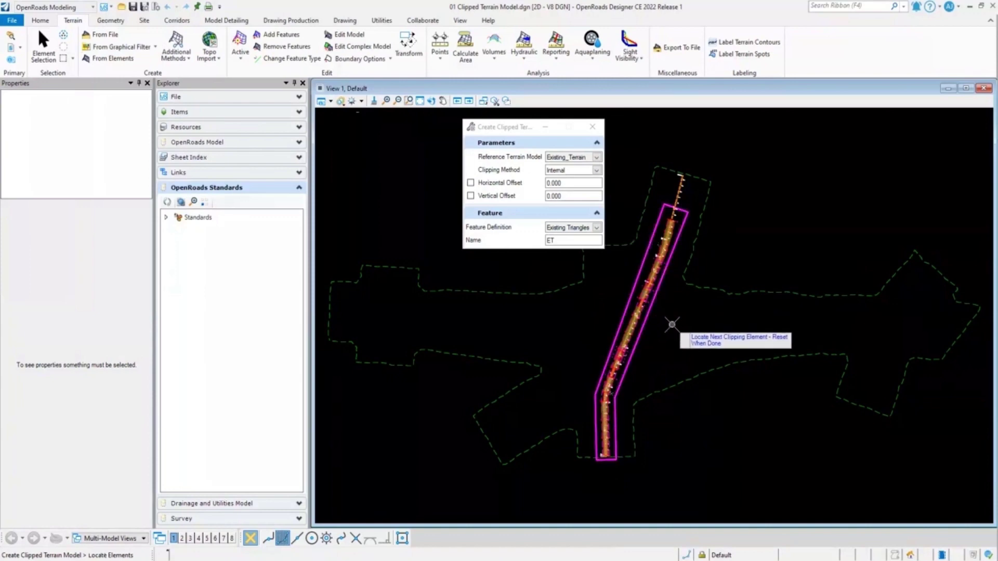
right_click(671, 325)
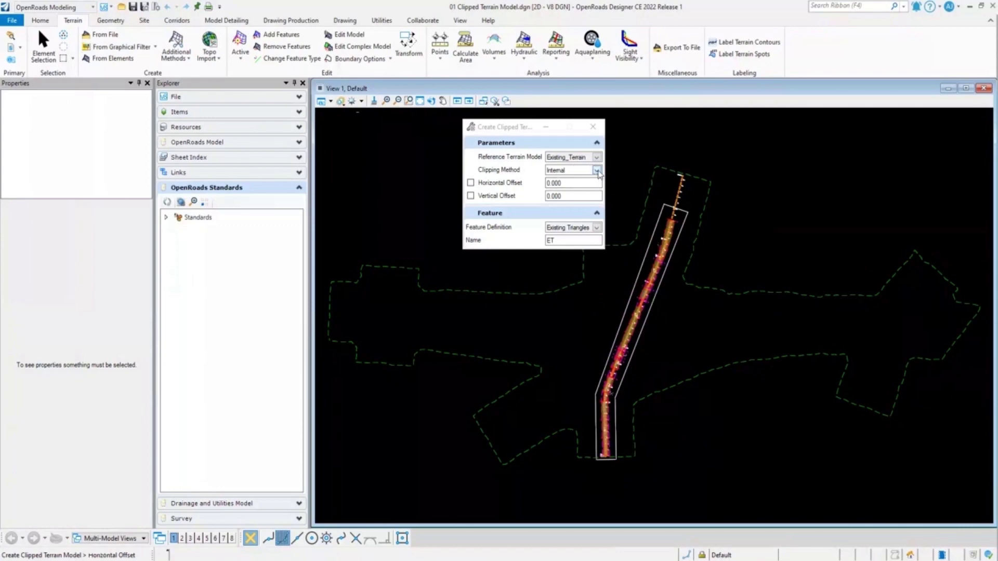
click(597, 171)
click(556, 192)
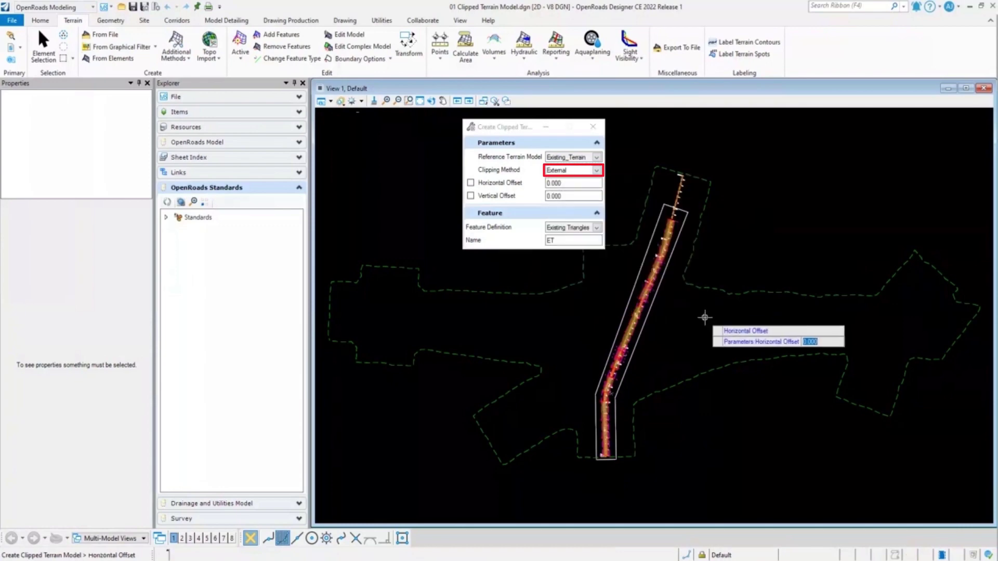
key(Left)
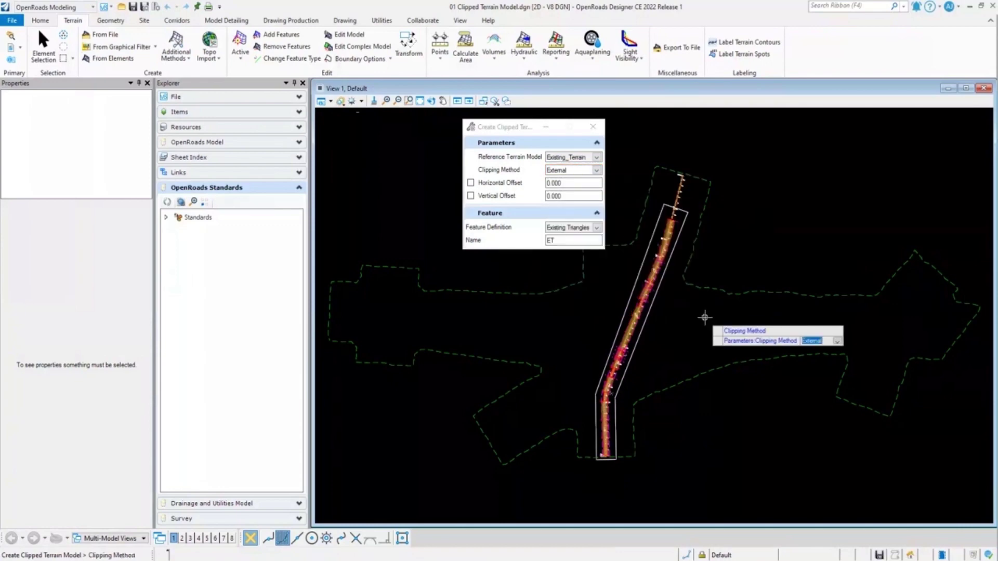
click(704, 317)
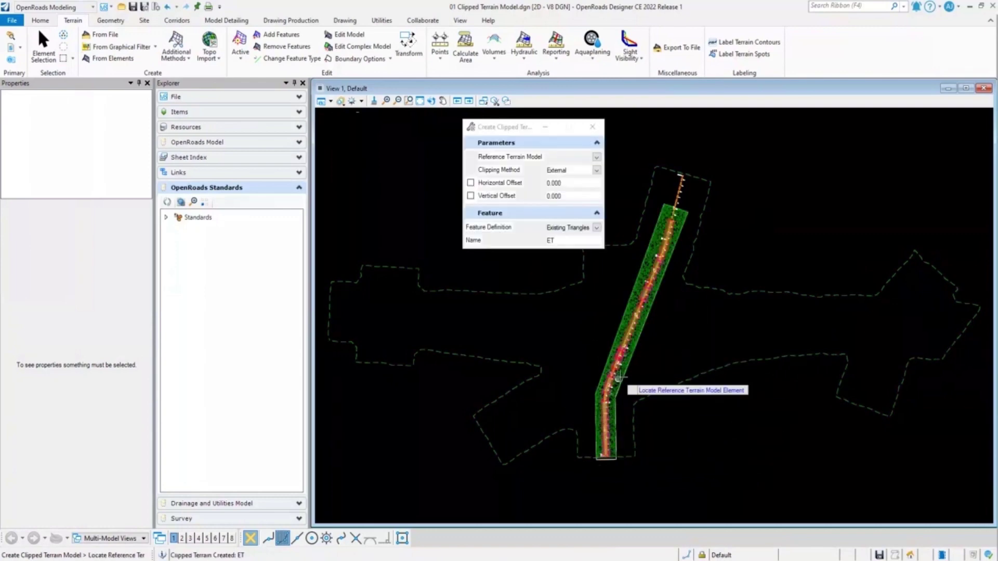
Step: Zoom in on clipped terrain ET's corridor triangle mesh and read its elevation tooltip
scroll(603, 458, up, 5)
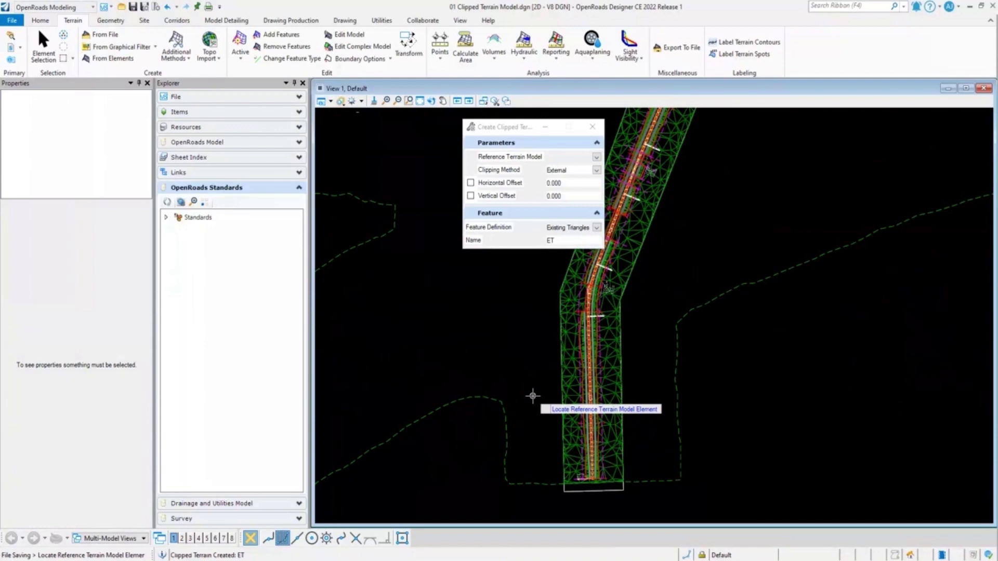
scroll(532, 396, down, 2)
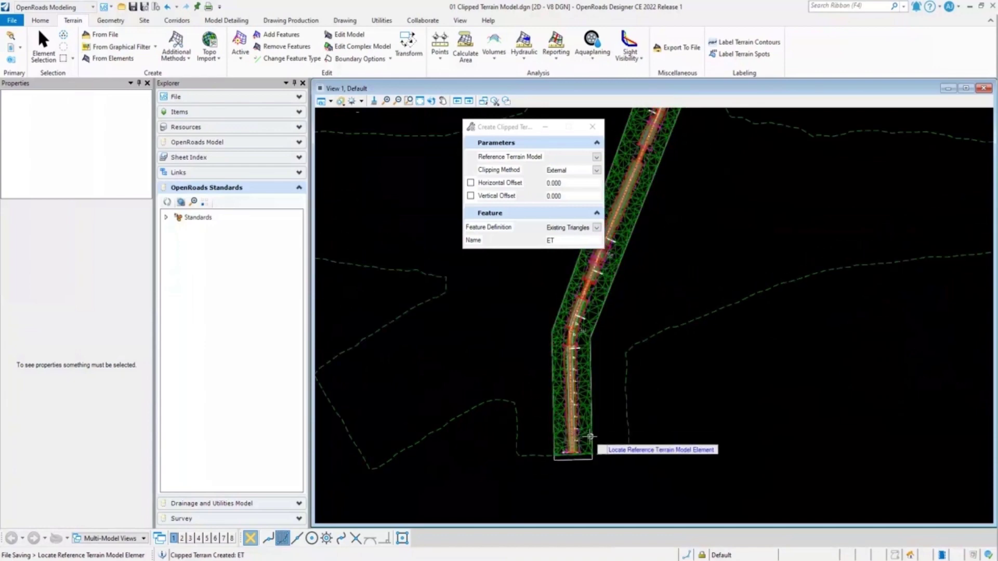
mouse_move(584, 395)
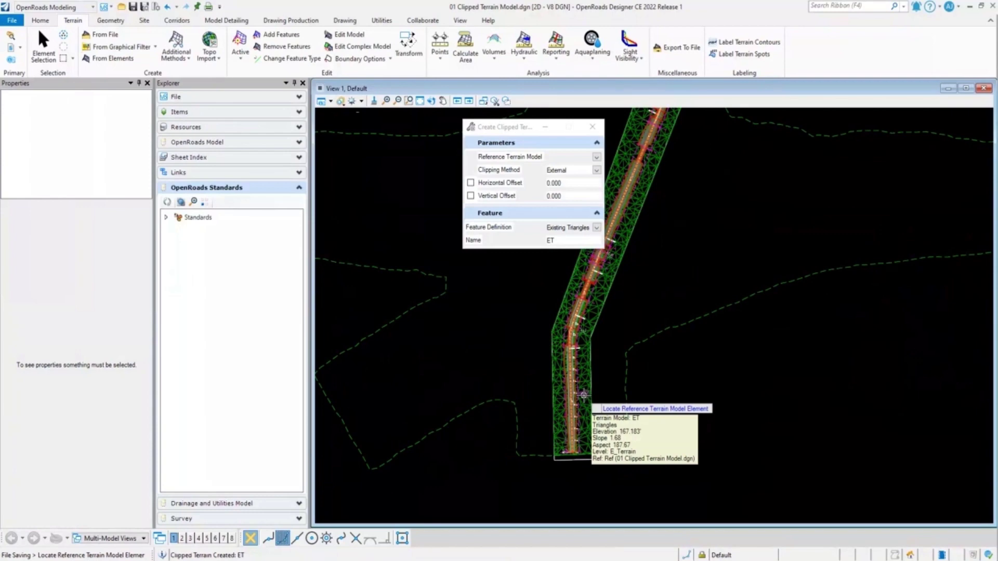
Step: Select clipped terrain ET to show its 1,050 points and 1,686 triangles in Properties
click(43, 49)
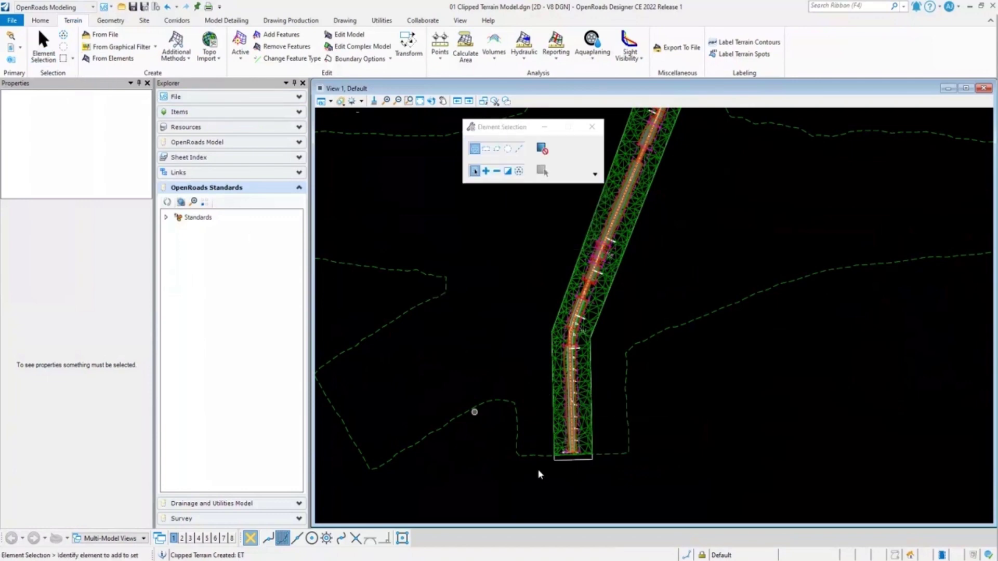
click(520, 429)
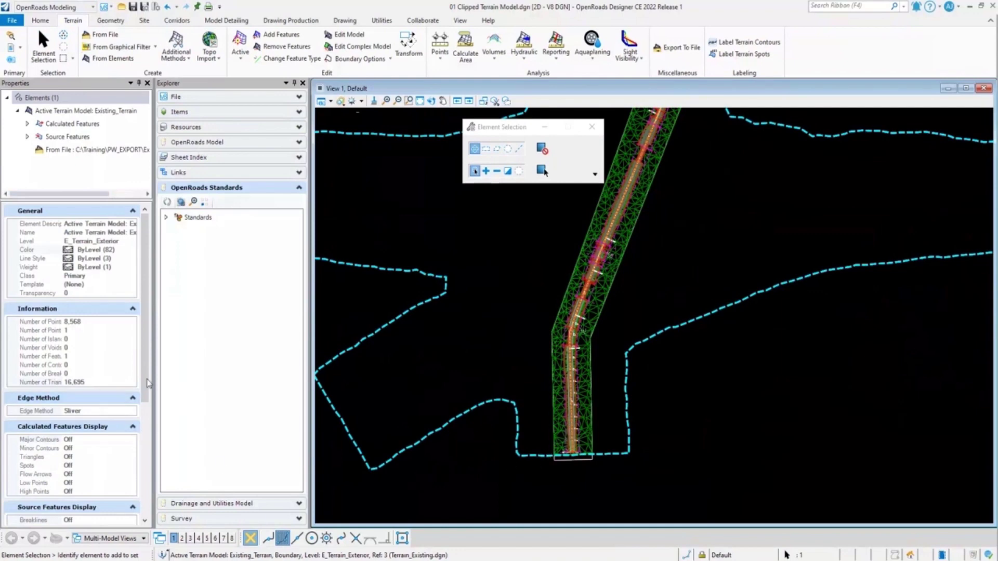
click(483, 374)
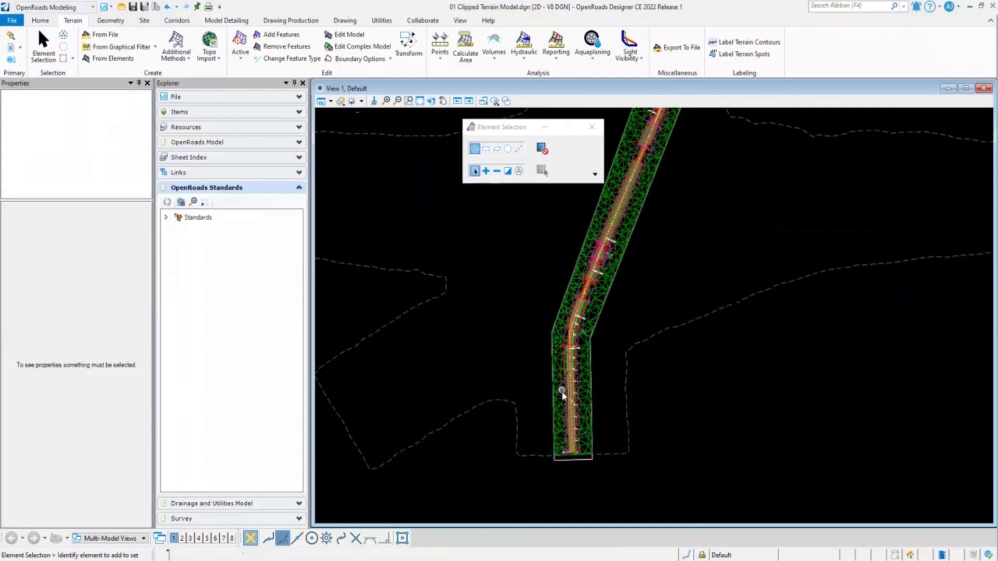
click(561, 364)
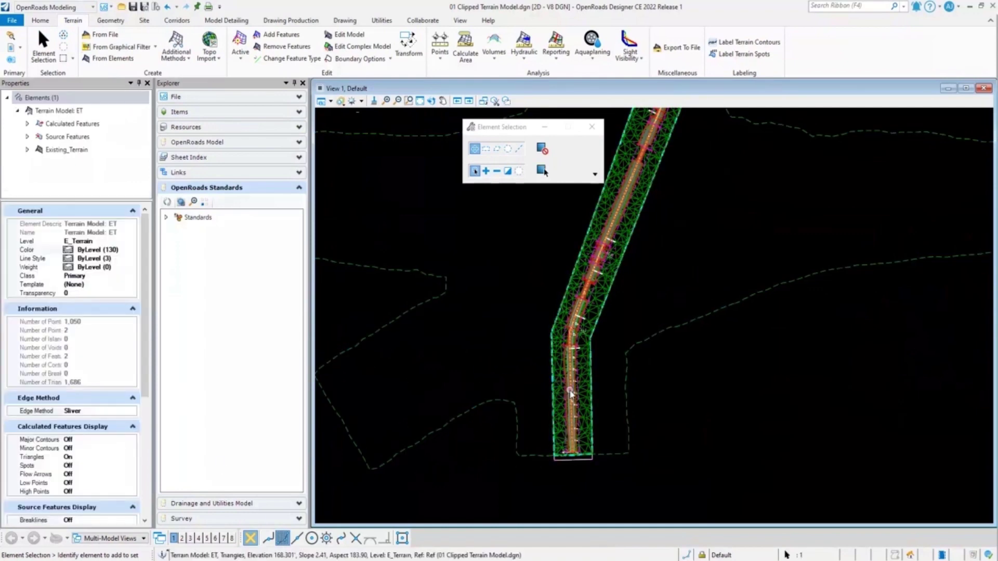